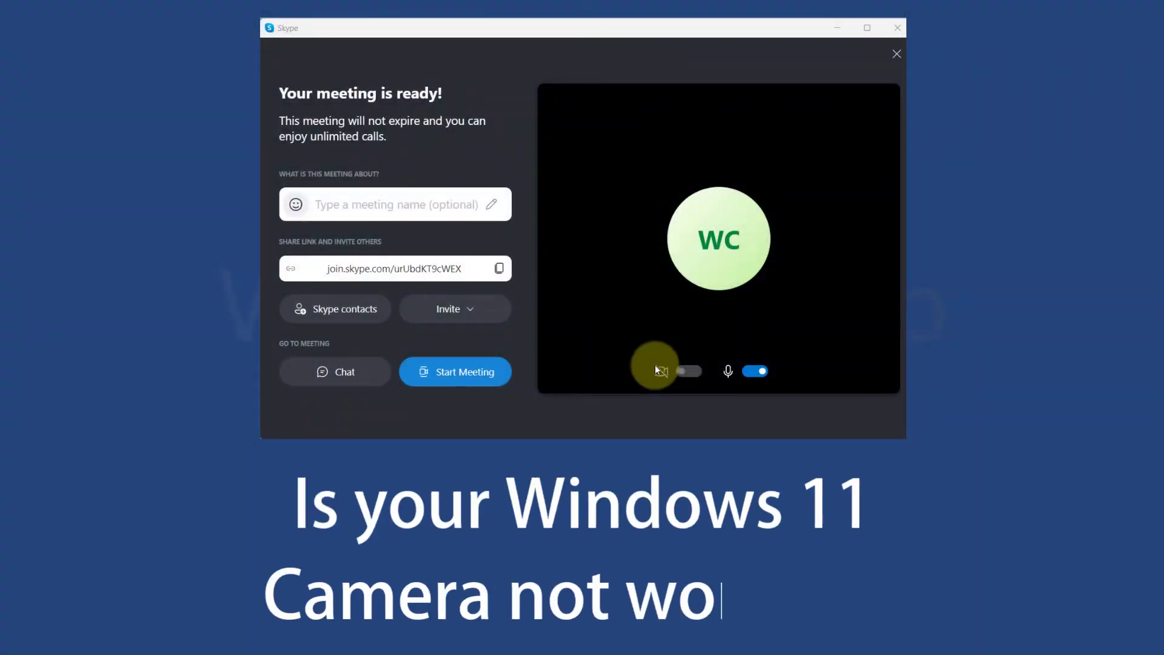
- Try repeatedly to switch the camera on in the meeting preview
left_click(693, 372)
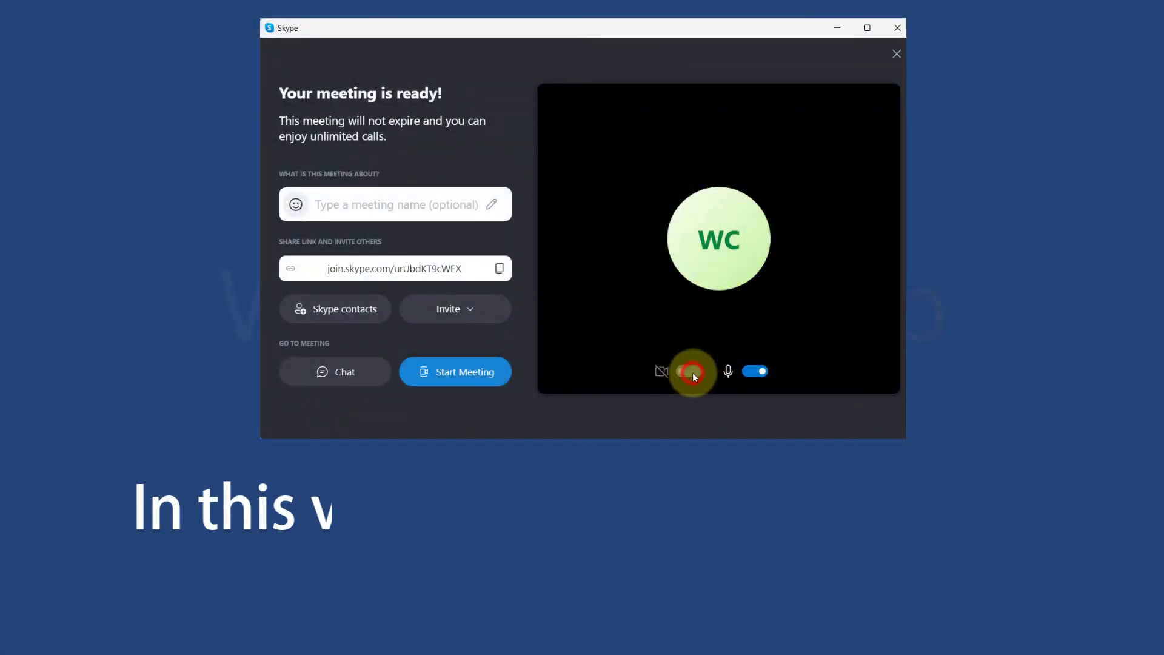
left_click(660, 371)
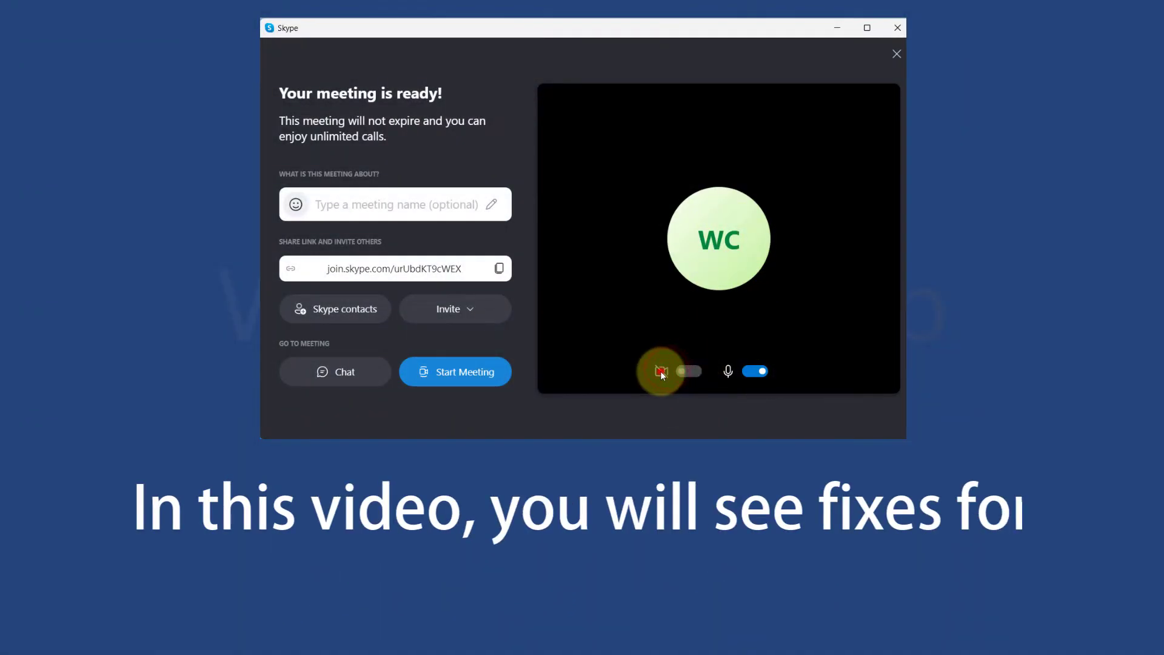
left_click(691, 372)
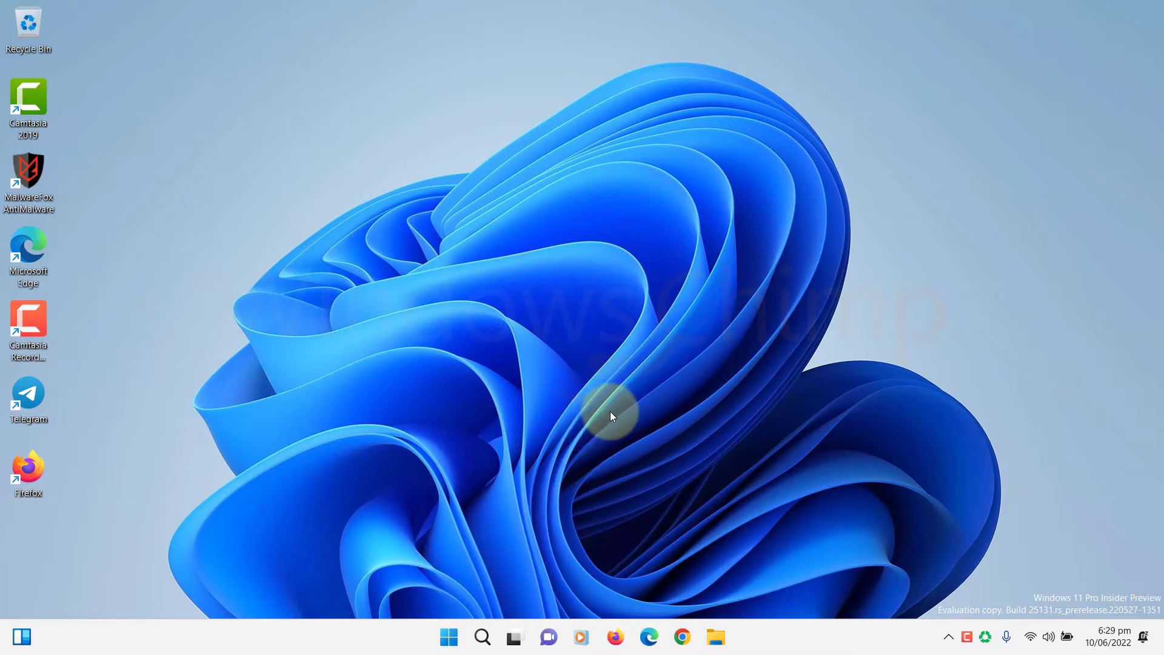
- Open Settings and go to the Troubleshoot page's Other troubleshooters list
left_click(450, 635)
left_click(614, 182)
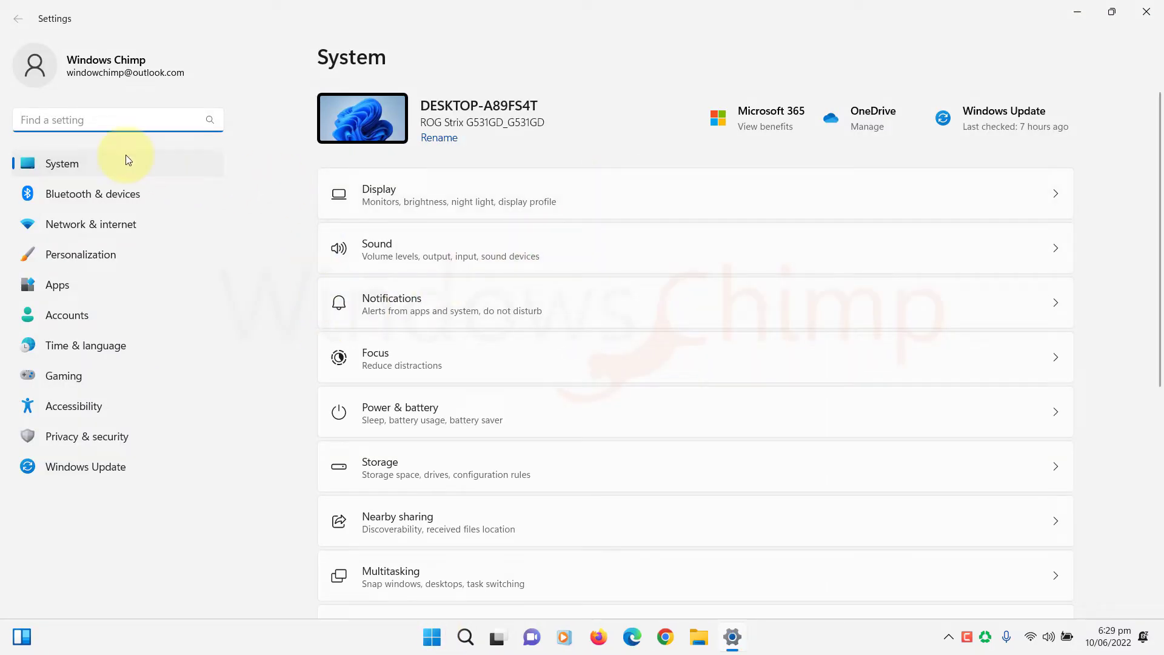
scroll(520, 328, "down", 3)
scroll(472, 427, "down", 1)
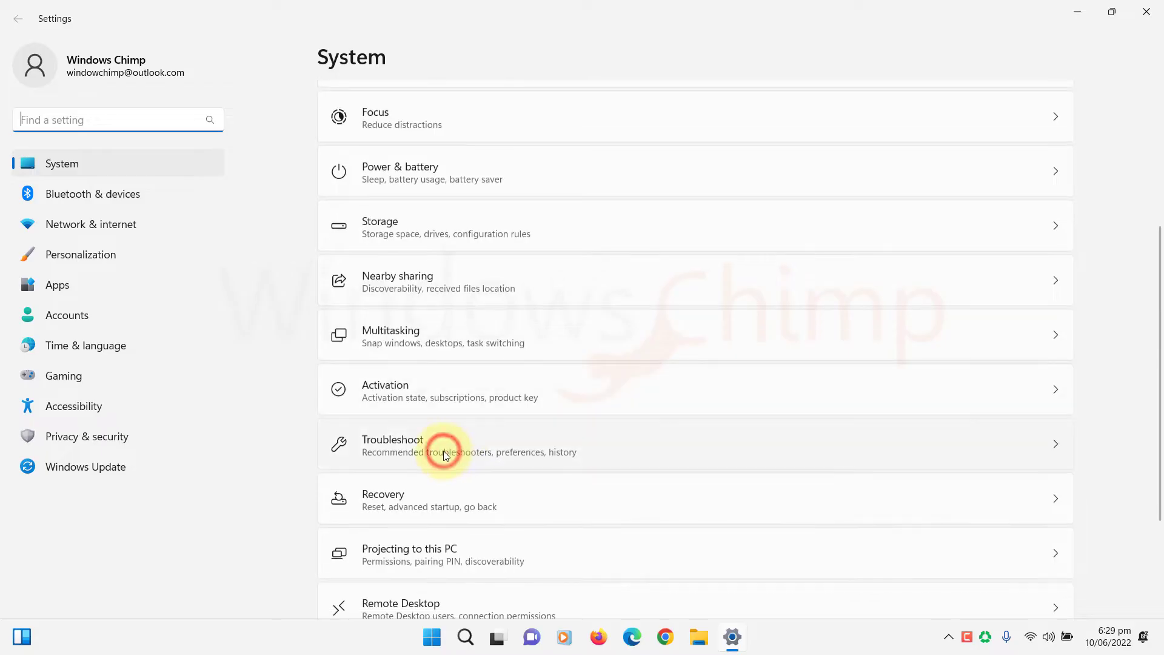
left_click(444, 451)
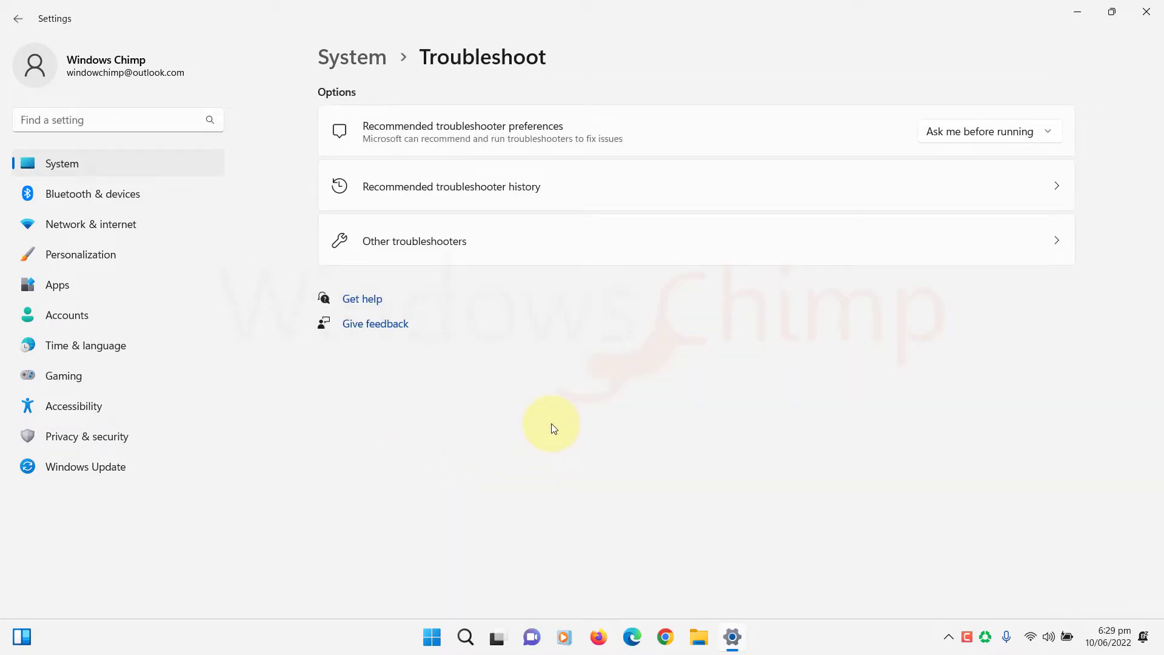
left_click(521, 239)
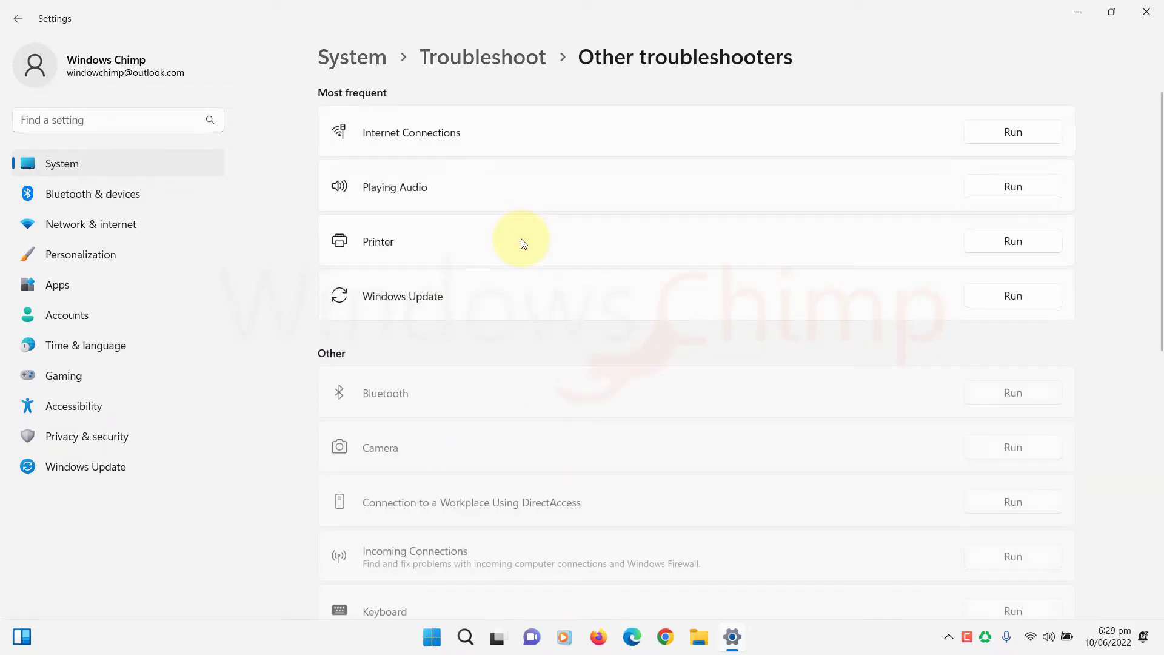
- Run the Camera troubleshooter and answer Yes that the camera is connected
scroll(521, 238, "down", 1)
scroll(488, 305, "down", 2)
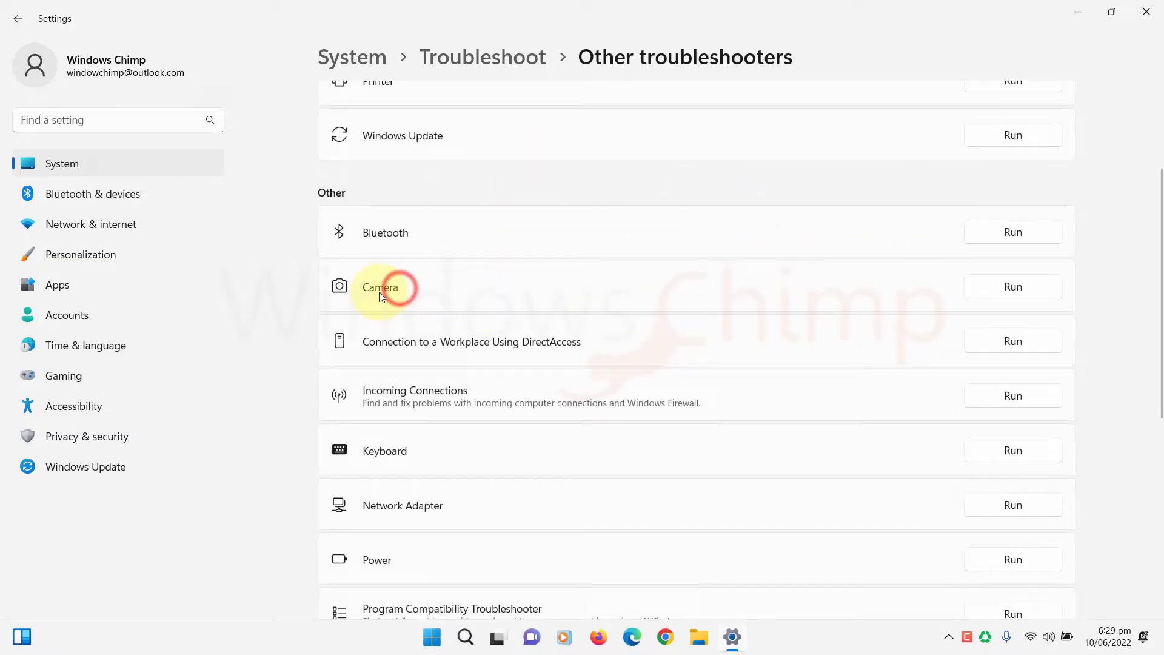
left_click(1002, 290)
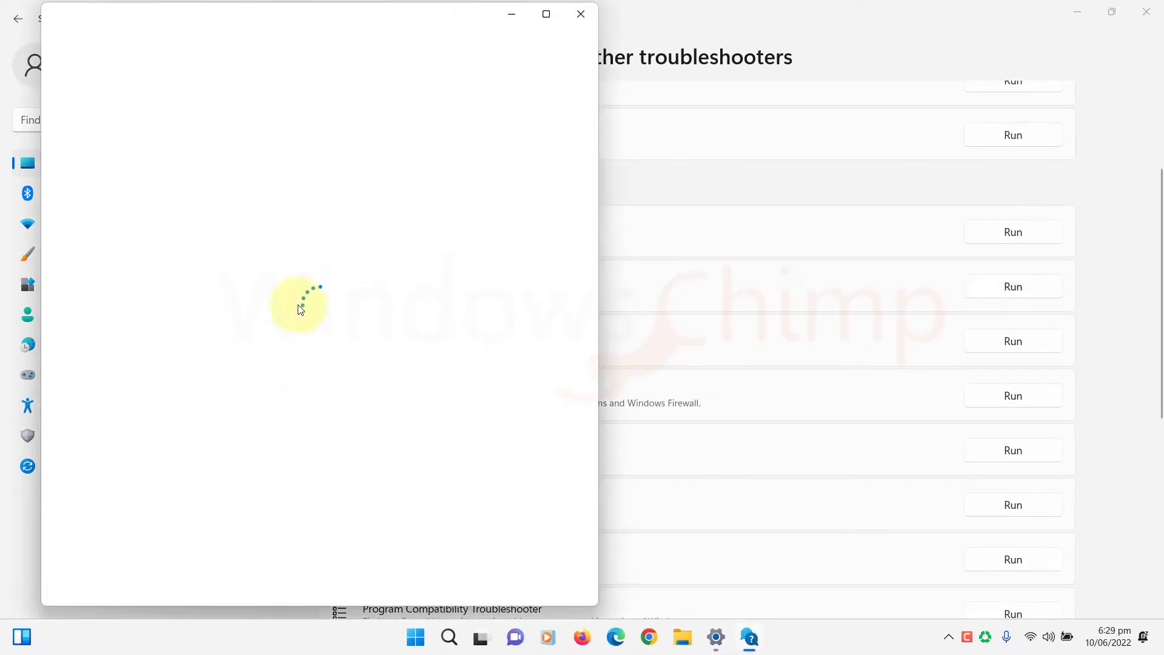
scroll(182, 261, "down", 2)
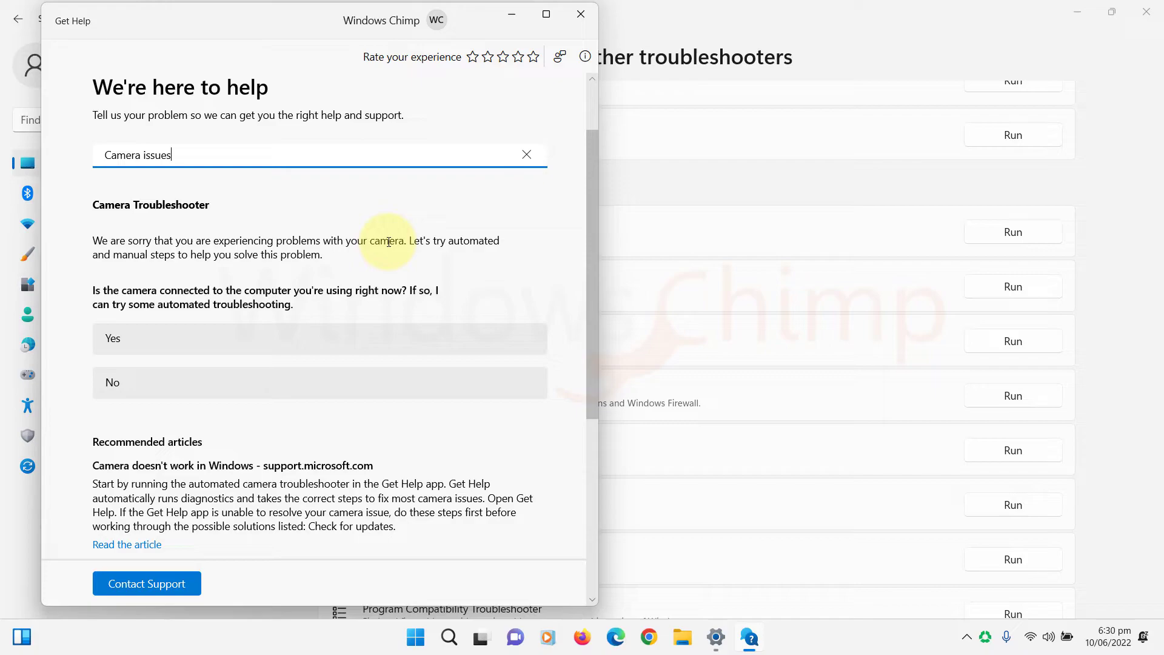
scroll(178, 306, "down", 2)
left_click(121, 255)
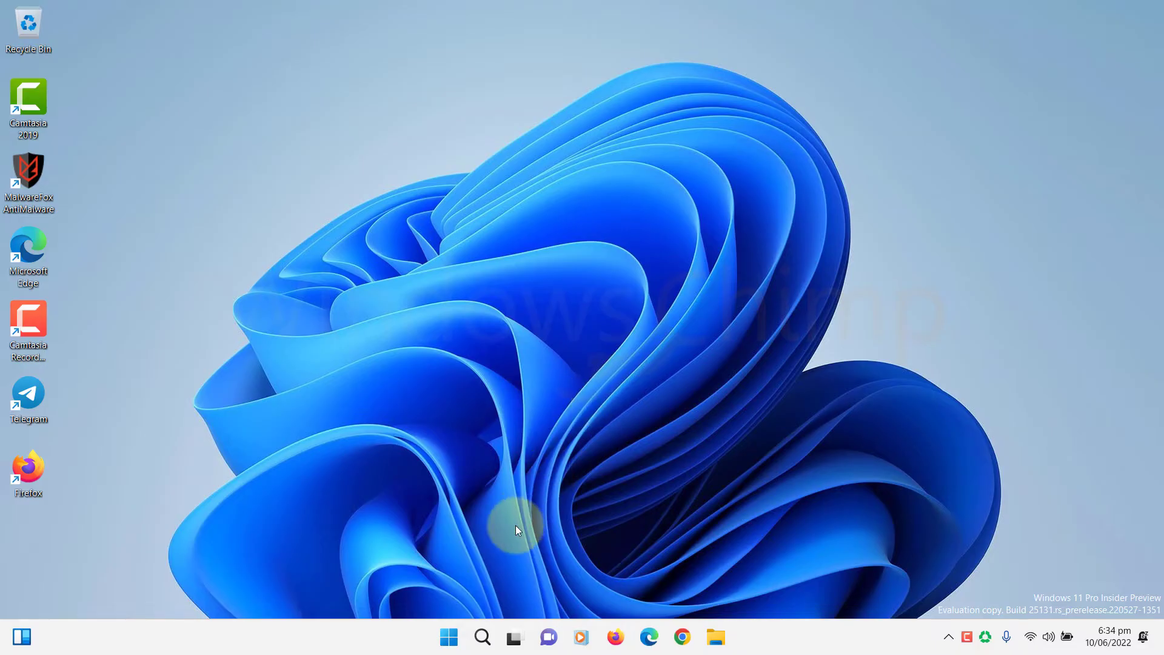
- Open the Camera permission page under Privacy & security in Settings
left_click(449, 636)
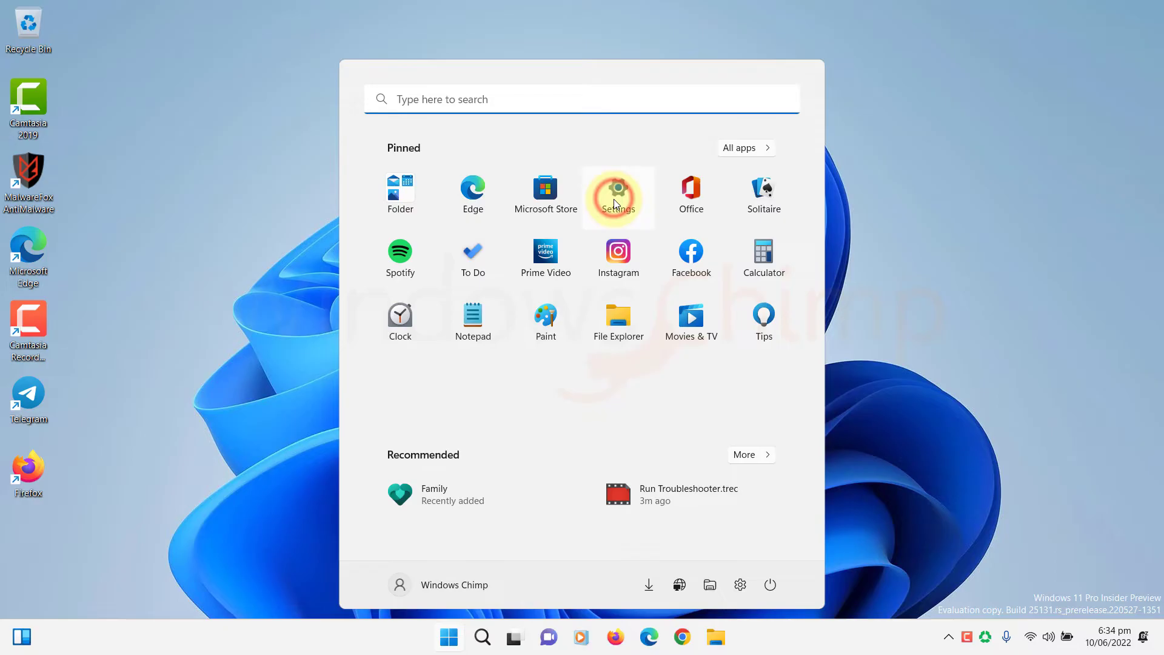
left_click(614, 199)
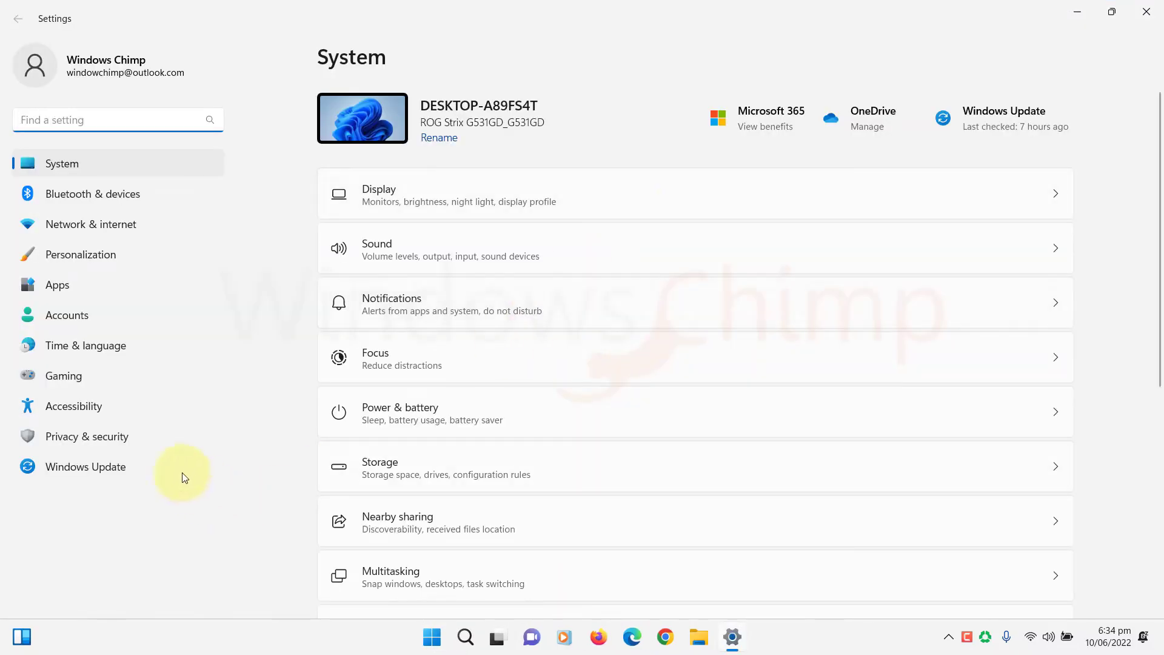
left_click(111, 437)
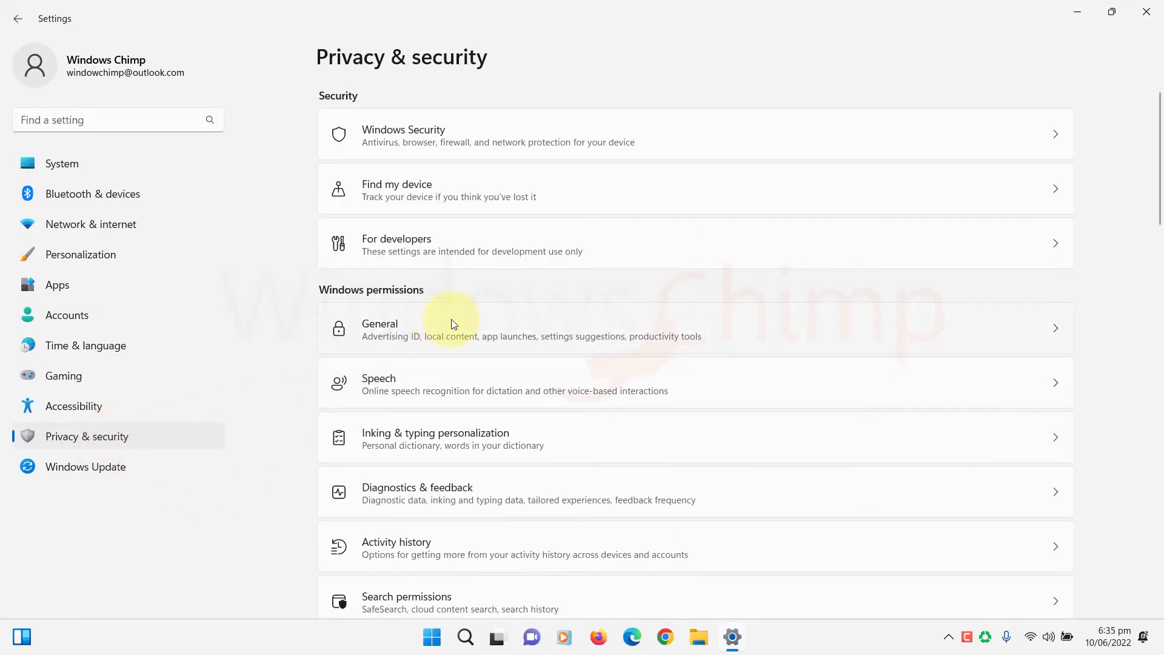
scroll(451, 345, "down", 2)
scroll(451, 351, "down", 3)
scroll(451, 360, "down", 3)
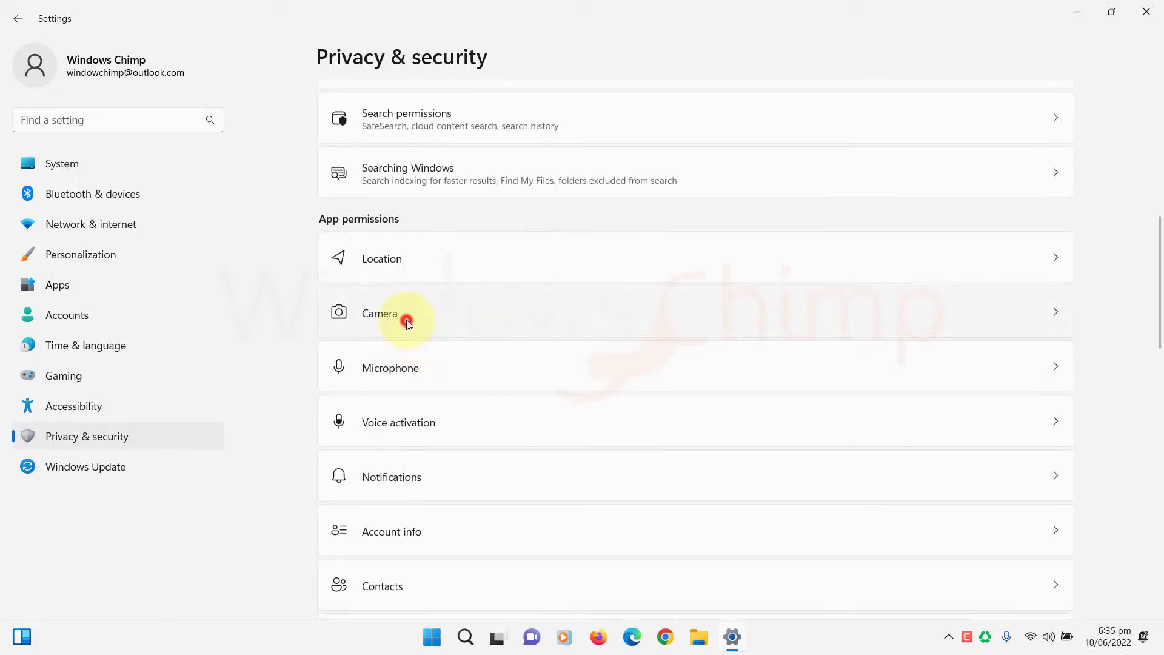
left_click(406, 319)
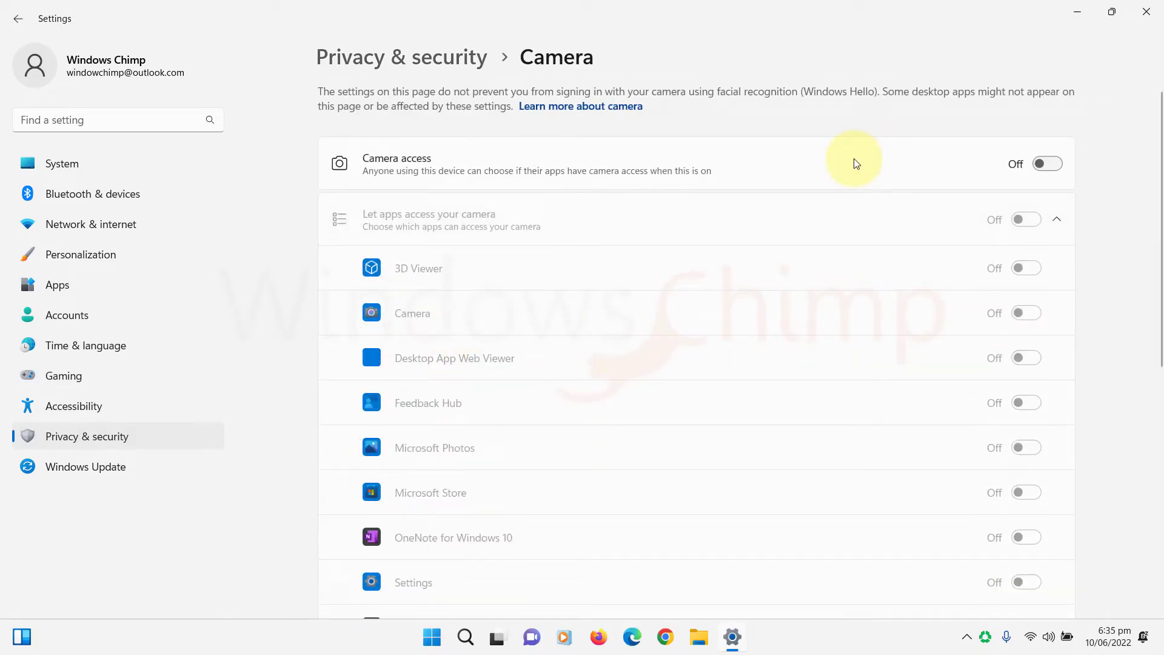
- Turn on Camera access and Let apps access your camera, then review the app list
left_click(1047, 163)
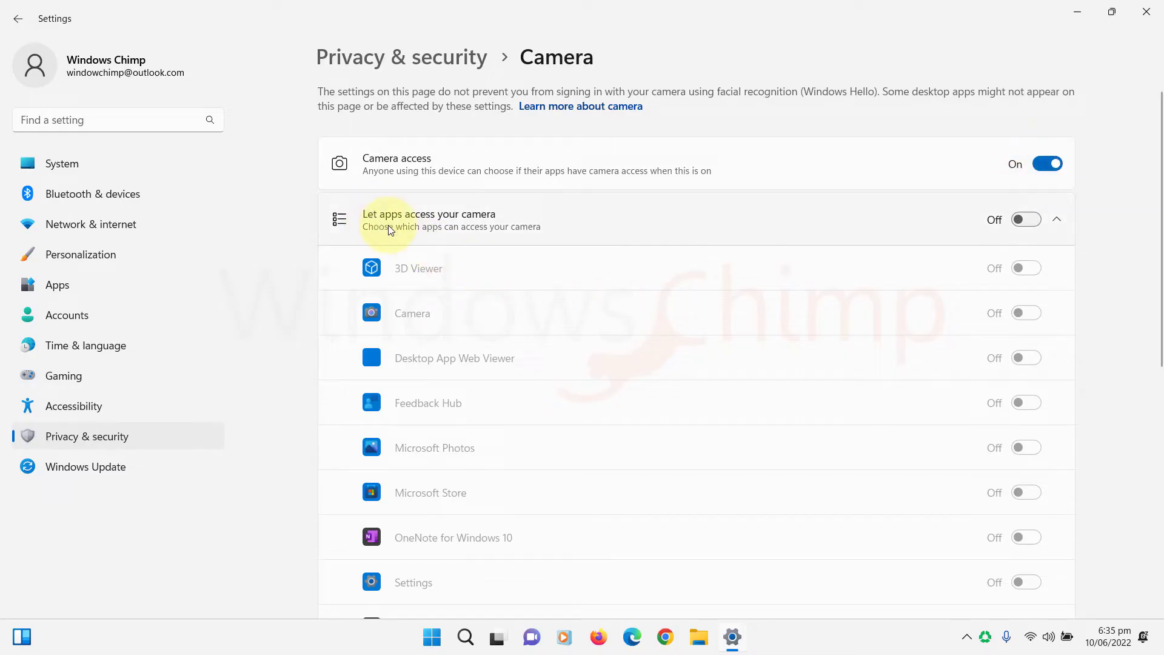
left_click(1025, 219)
scroll(418, 249, "down", 1)
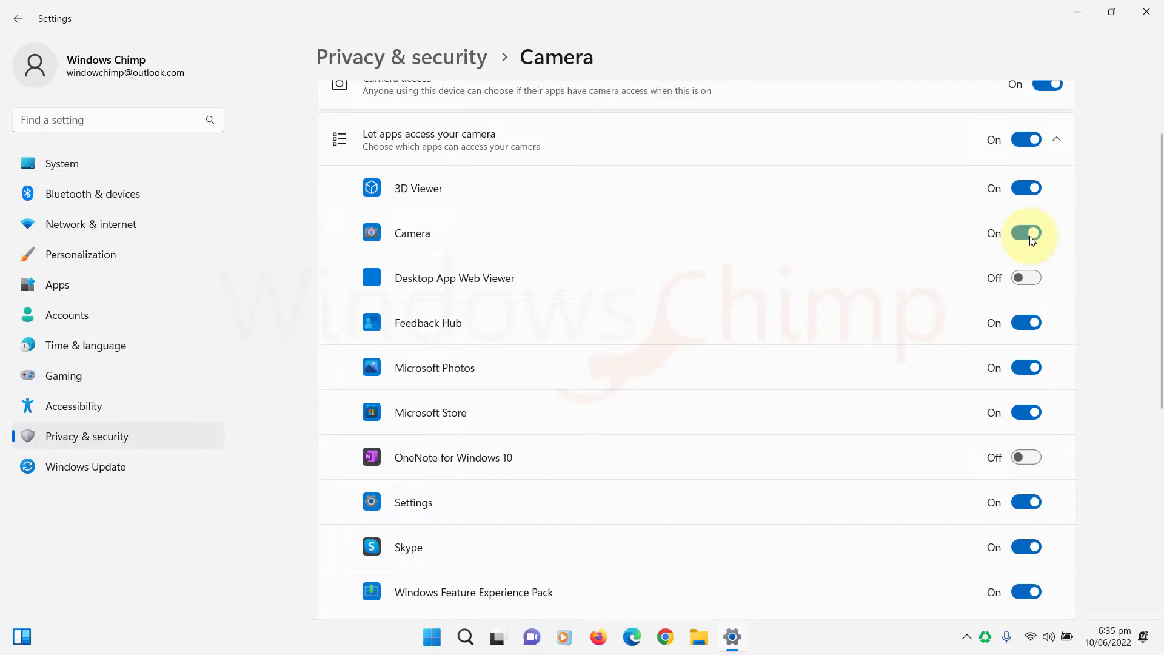
scroll(809, 310, "down", 1)
scroll(788, 364, "down", 1)
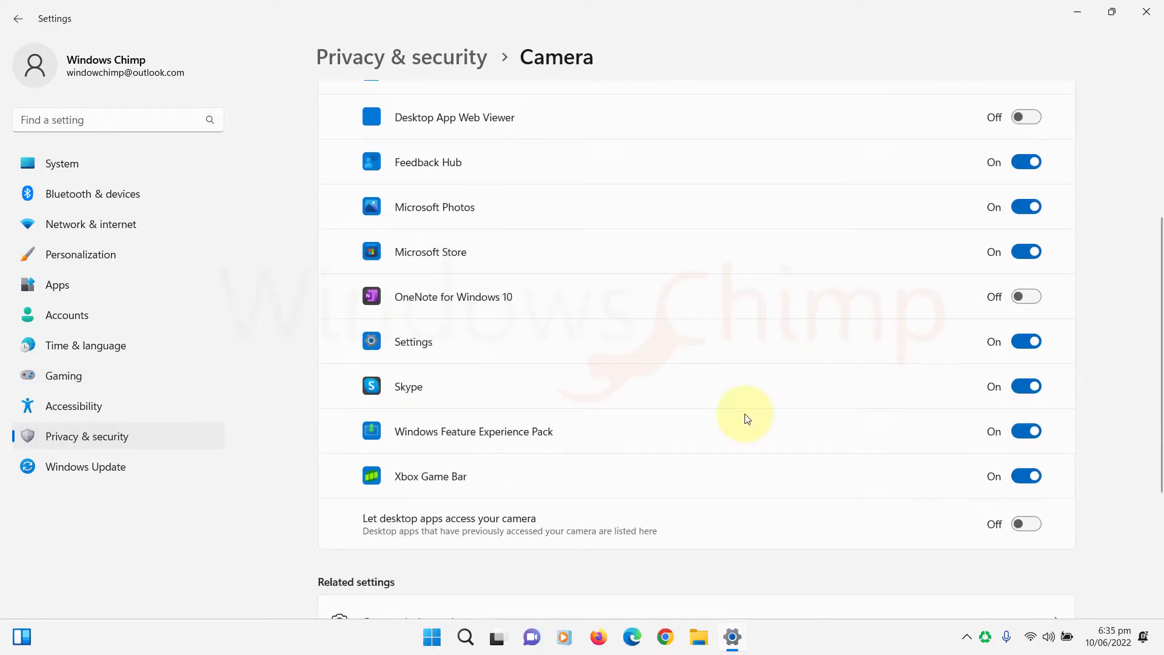
scroll(746, 417, "down", 1)
scroll(747, 420, "down", 1)
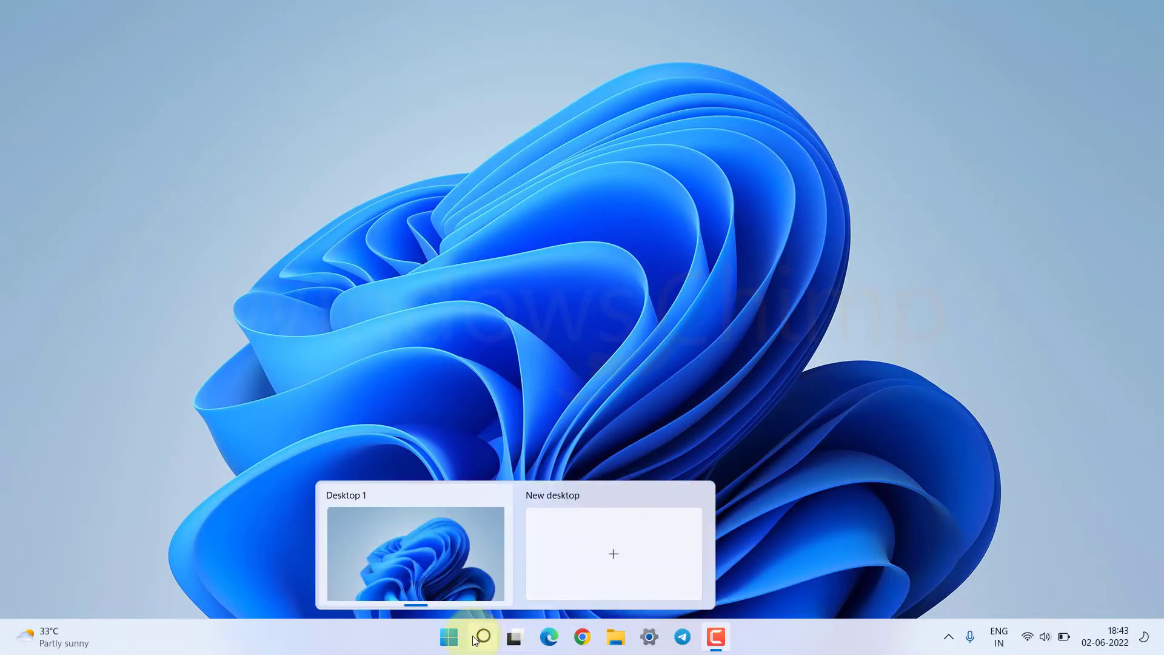
- Open Device Manager and select the Integrated Camera under Cameras
left_click(451, 637)
left_click(460, 99)
type("devi")
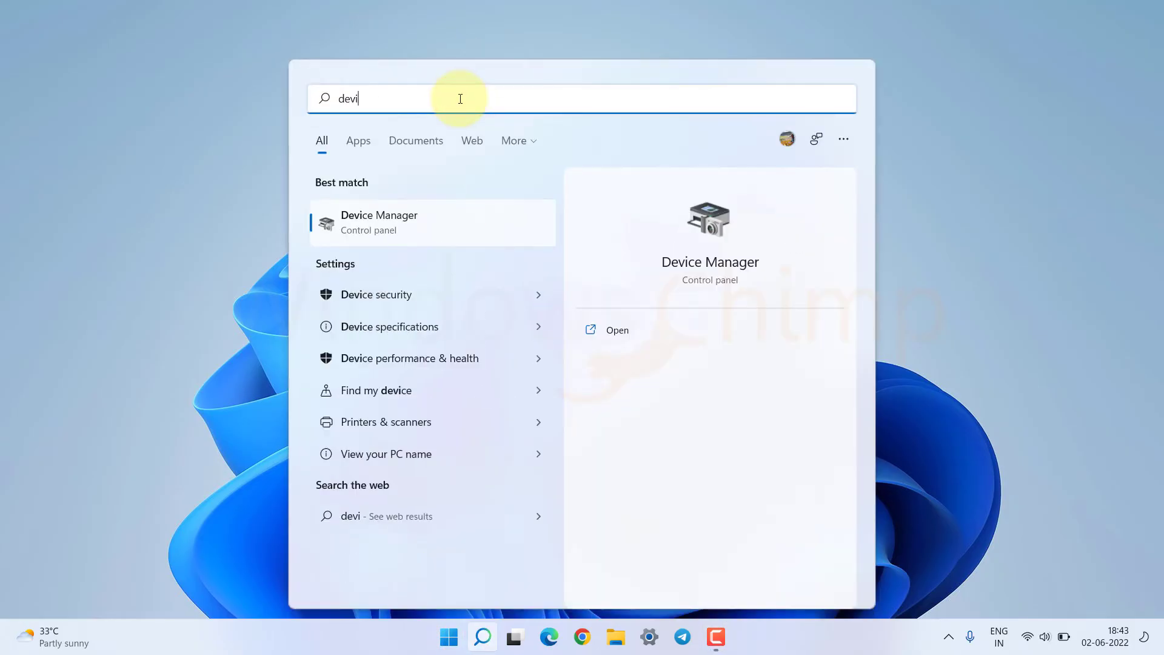
left_click(606, 331)
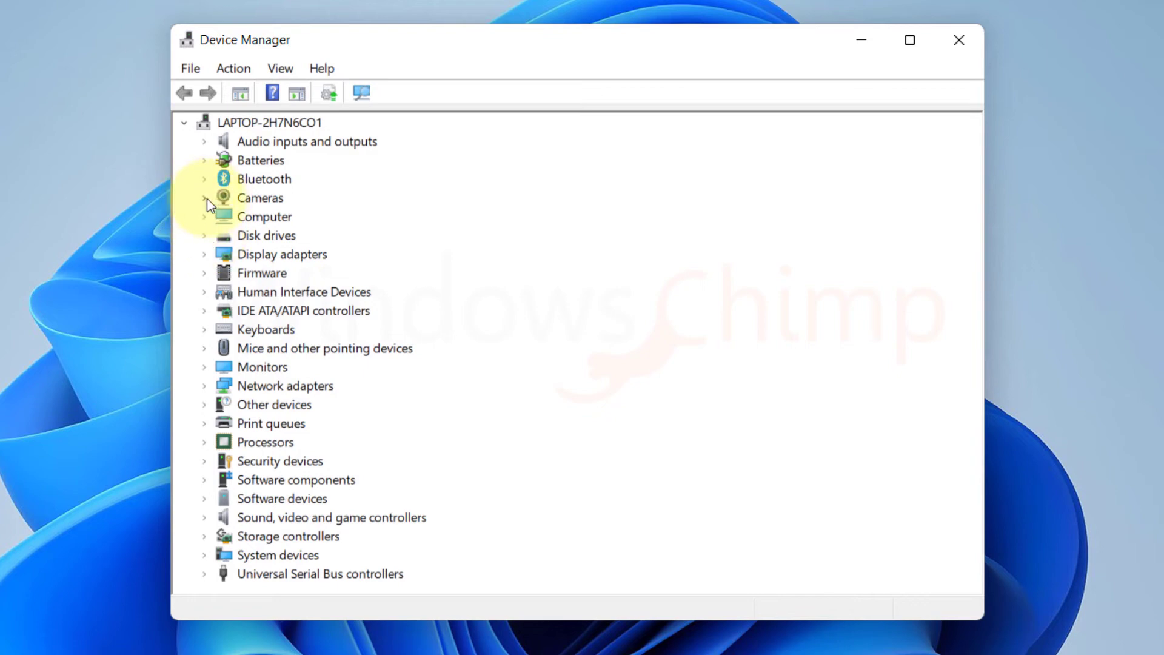
left_click(206, 199)
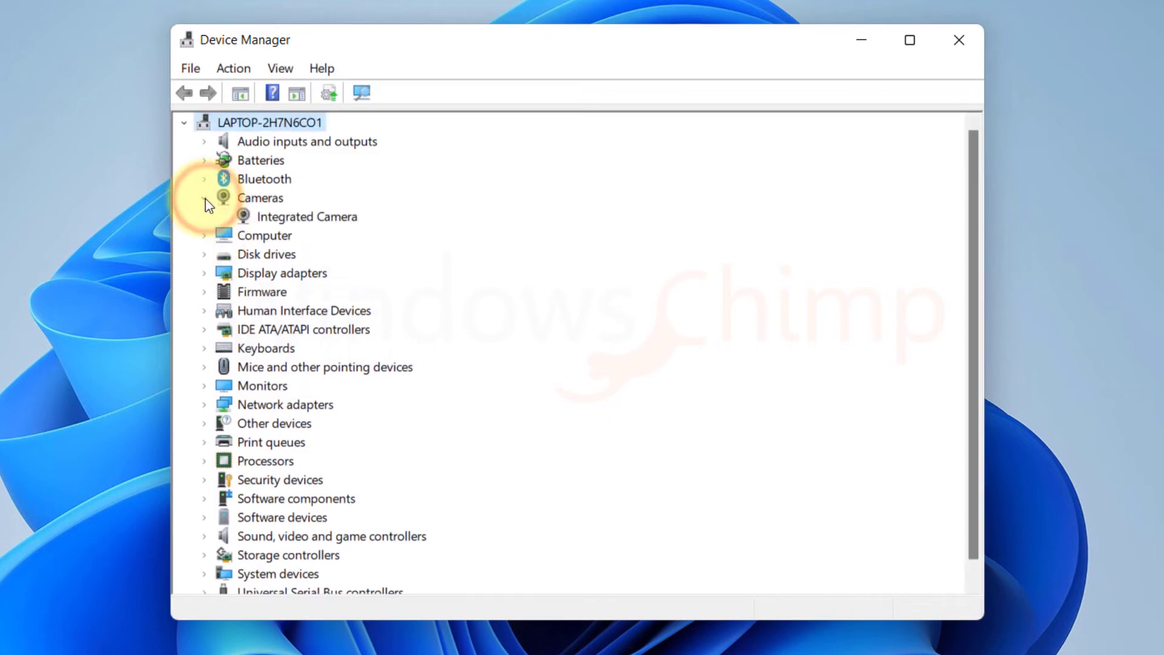
left_click(273, 217)
- Uninstall the Integrated Camera, including its driver
right_click(288, 221)
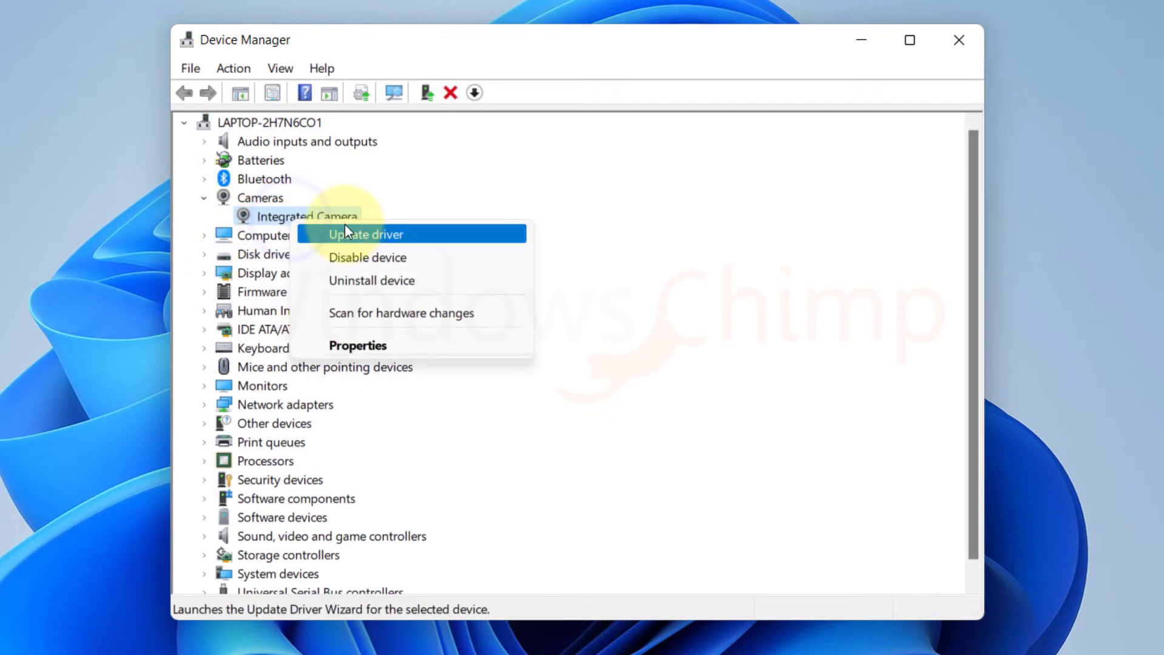
left_click(358, 282)
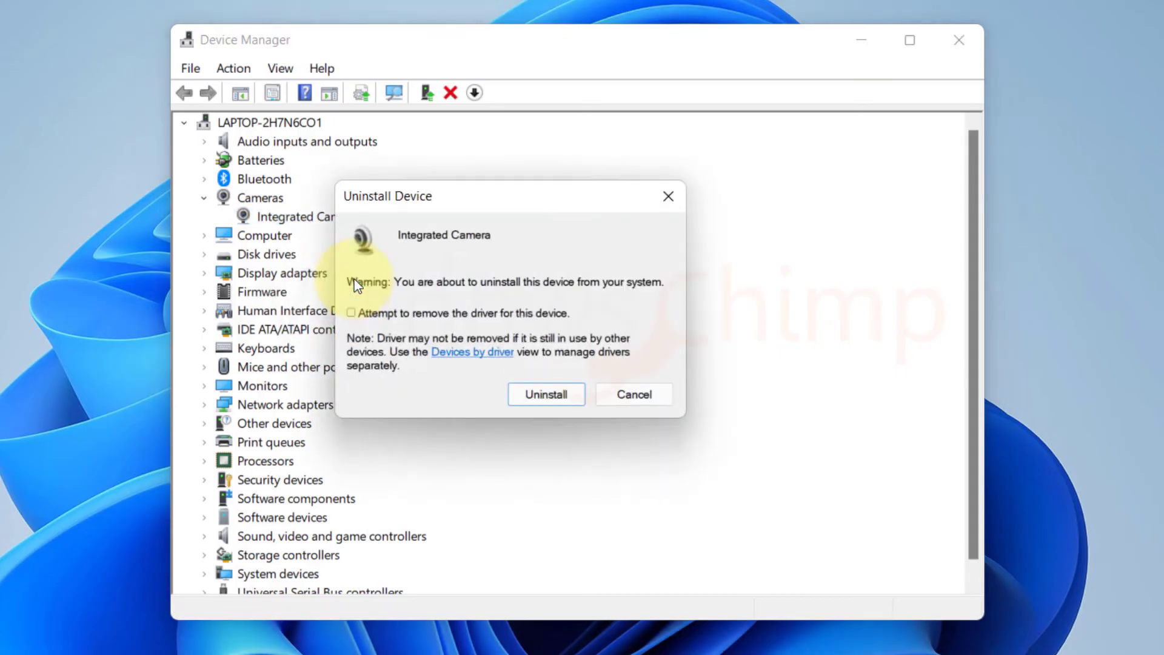
left_click(351, 313)
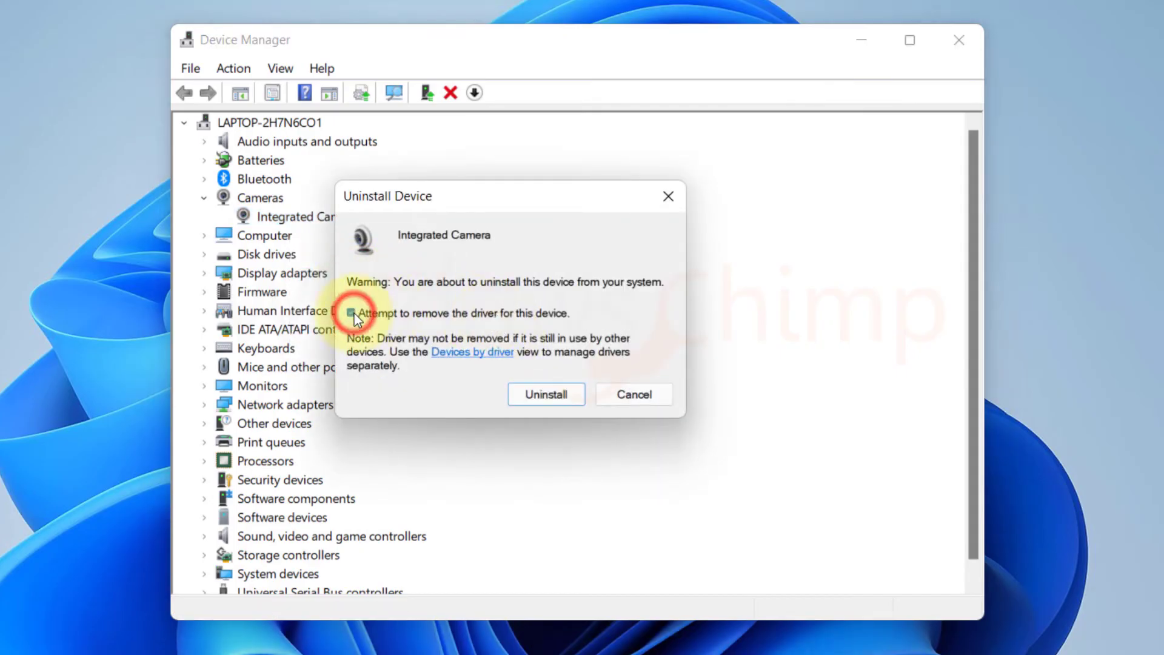
left_click(545, 394)
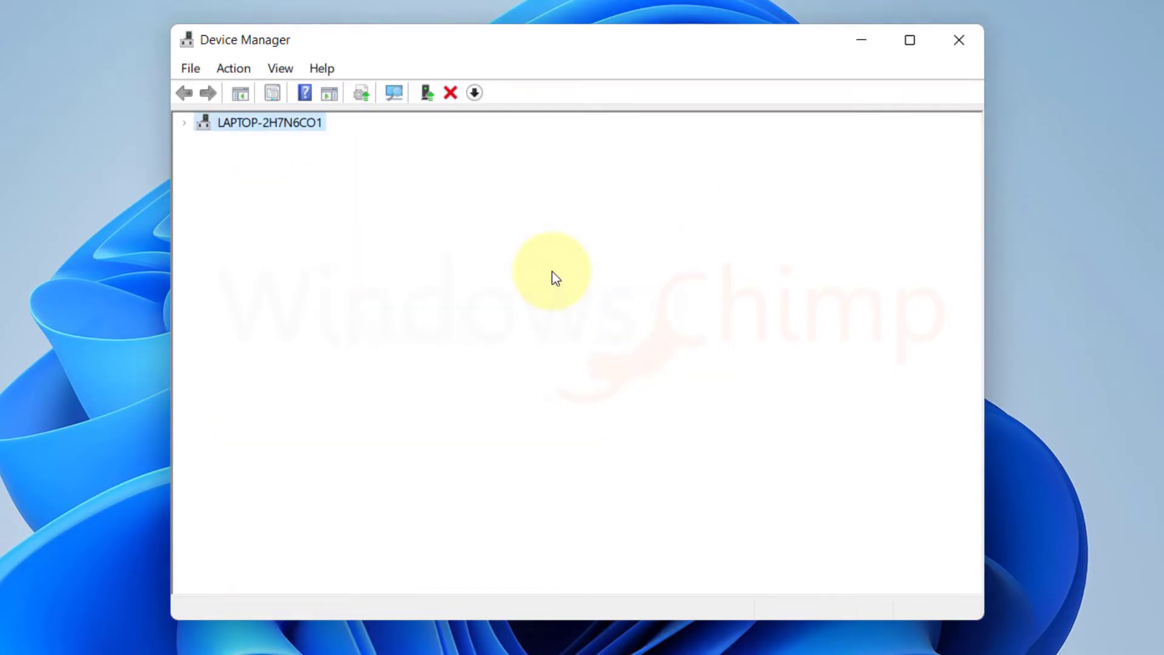
- Scan for hardware changes so the Integrated Camera reappears under Cameras
left_click(235, 67)
left_click(249, 124)
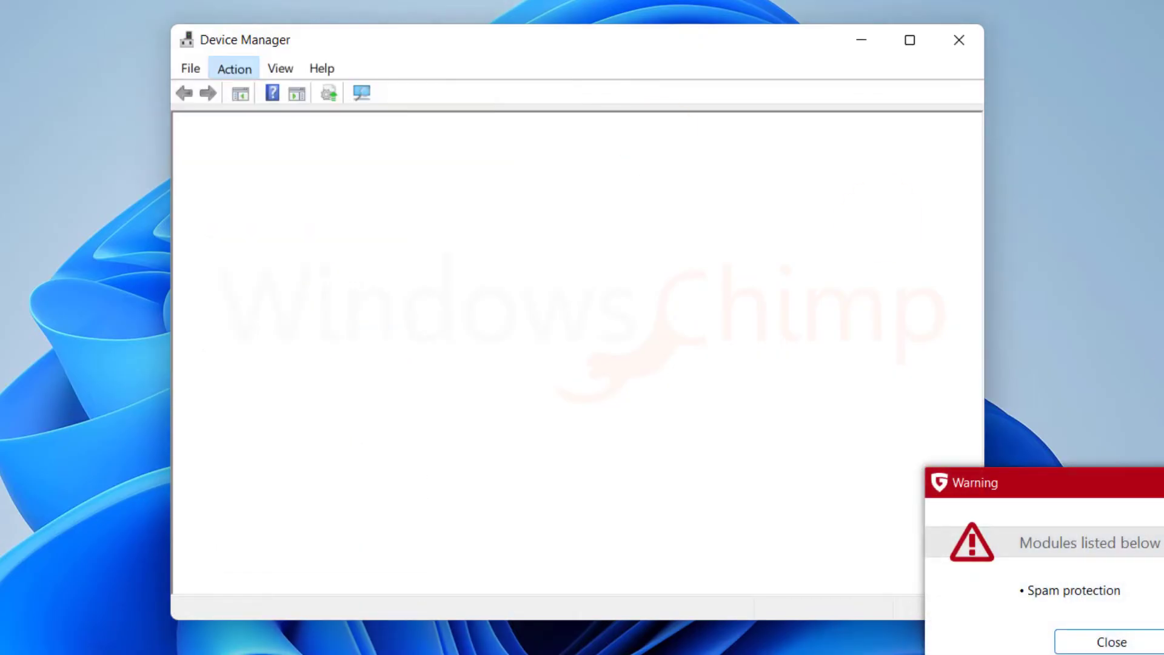
left_click(1109, 639)
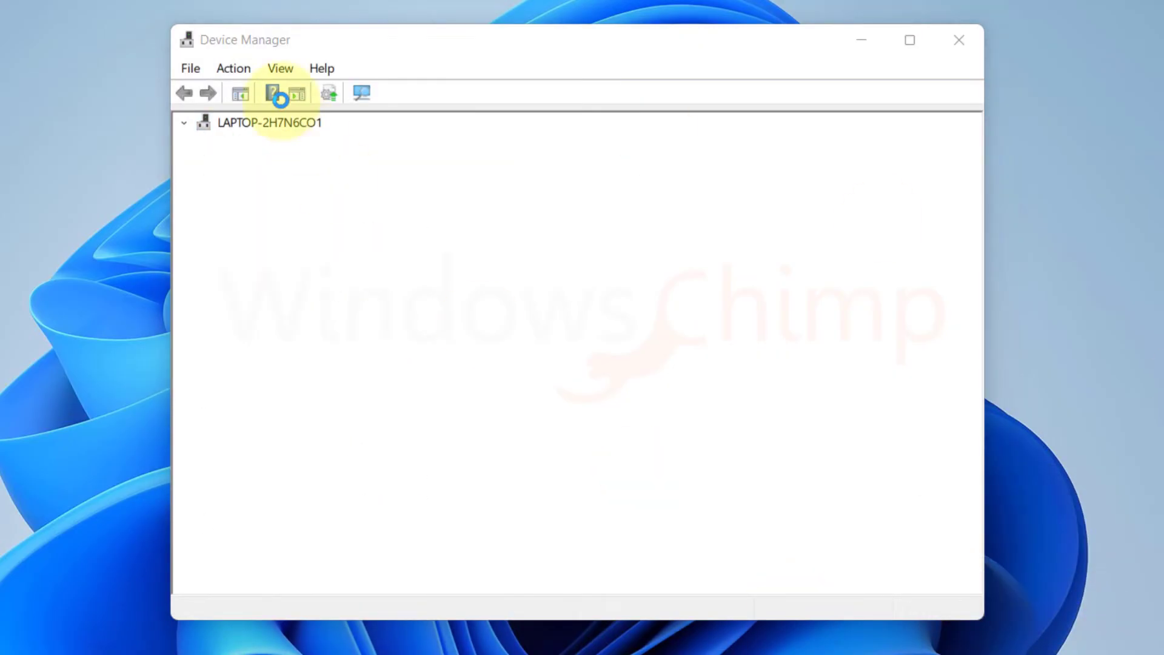
left_click(371, 234)
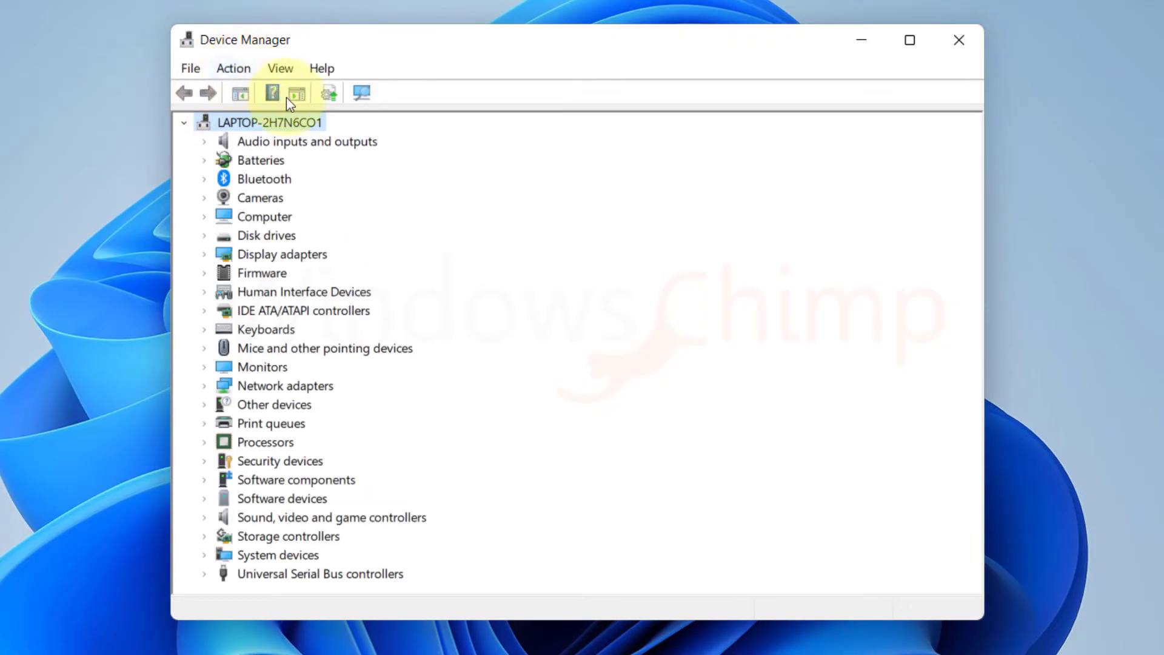
left_click(204, 198)
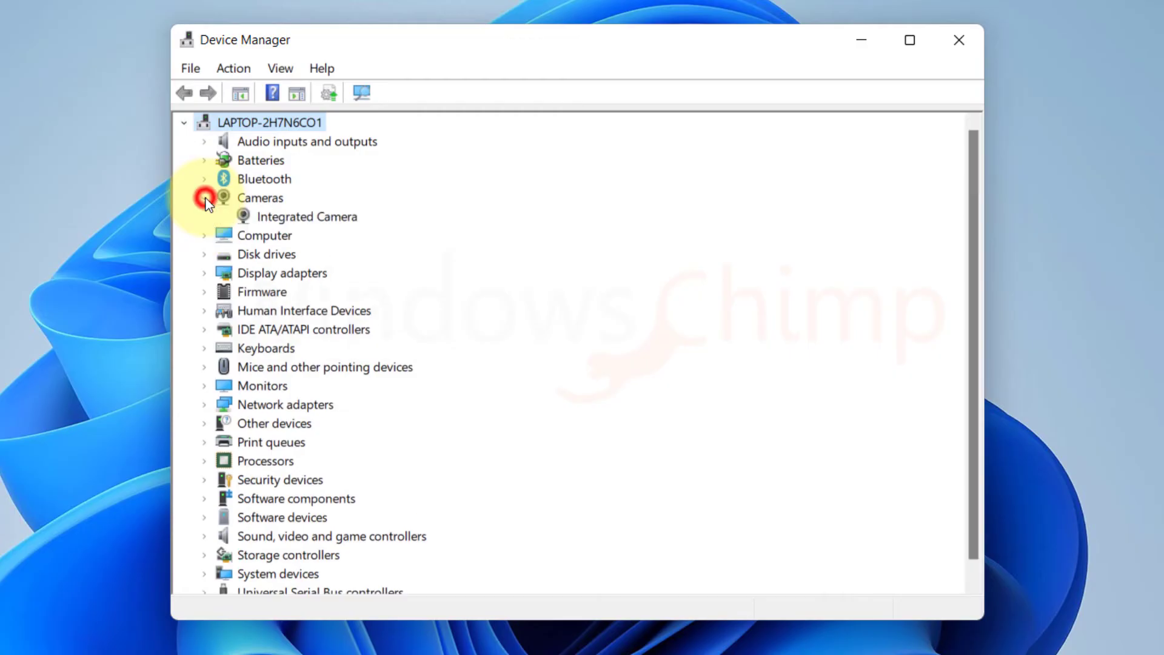
- Update the Integrated Camera driver automatically, also checking Windows Update for newer drivers
right_click(285, 217)
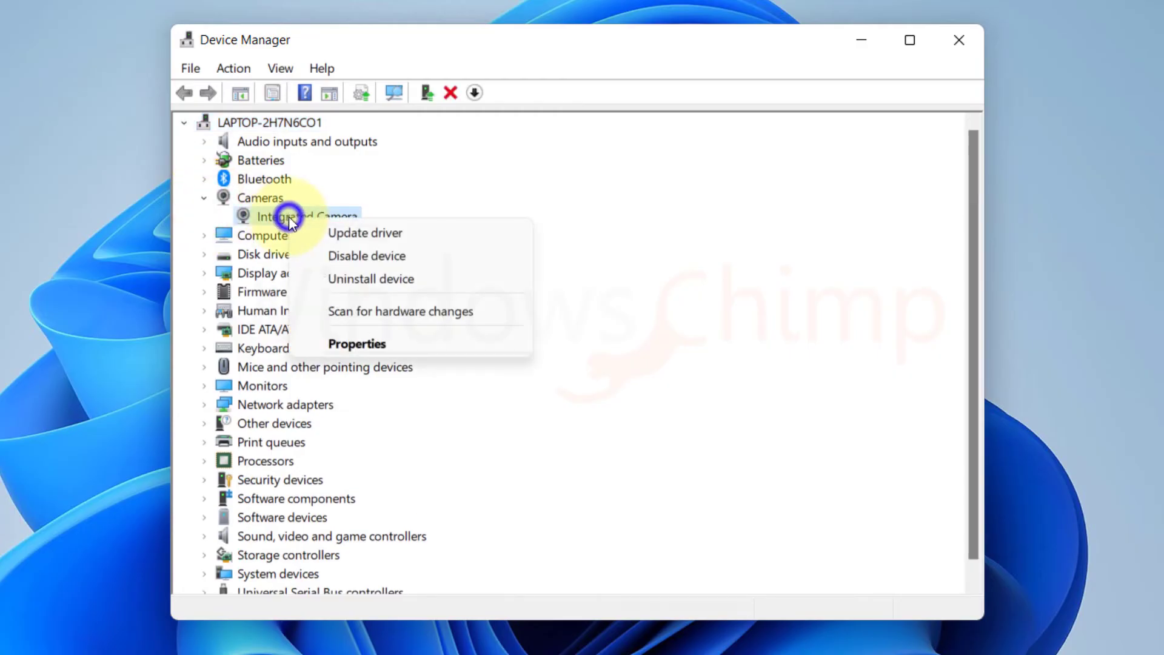
left_click(383, 234)
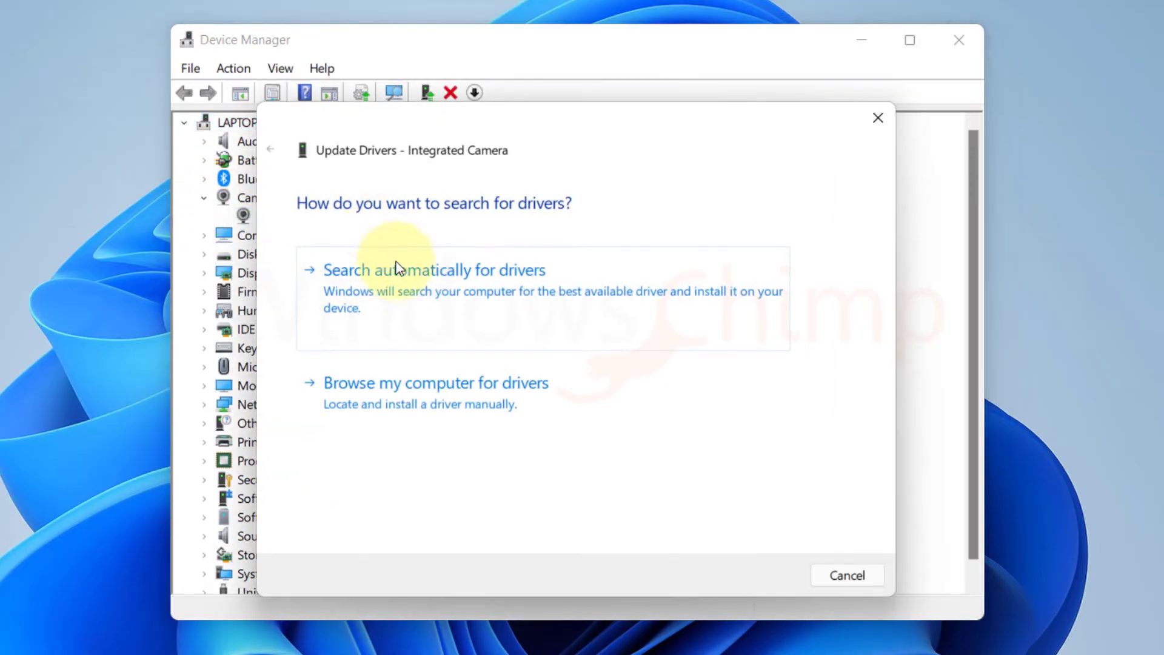
left_click(405, 297)
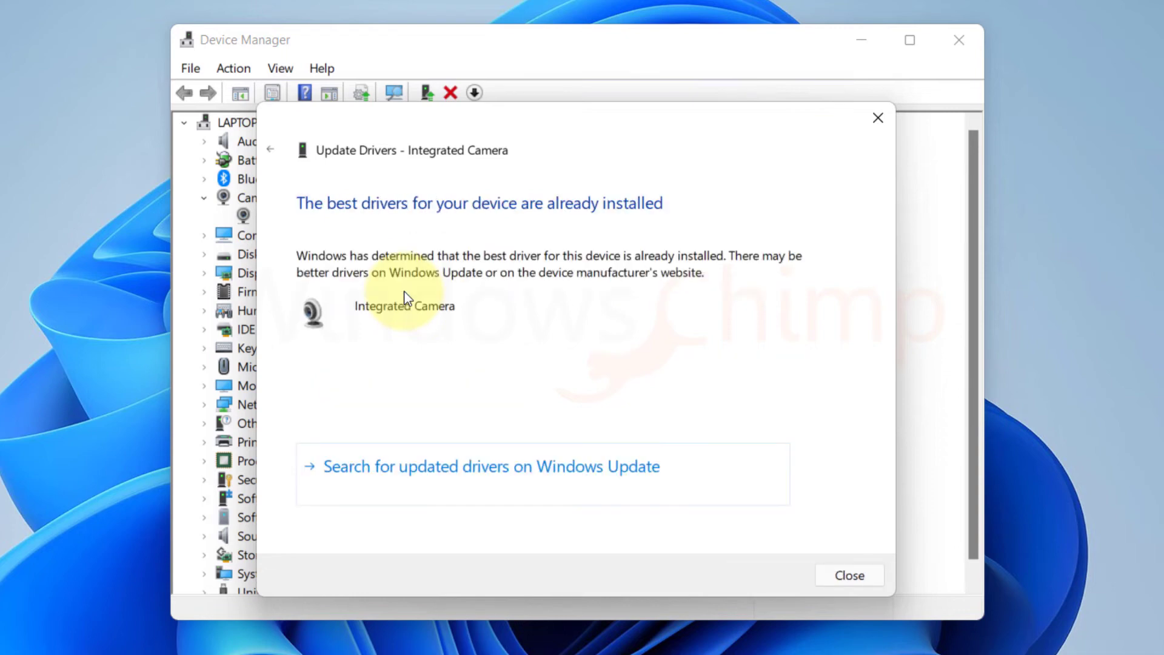
left_click(567, 464)
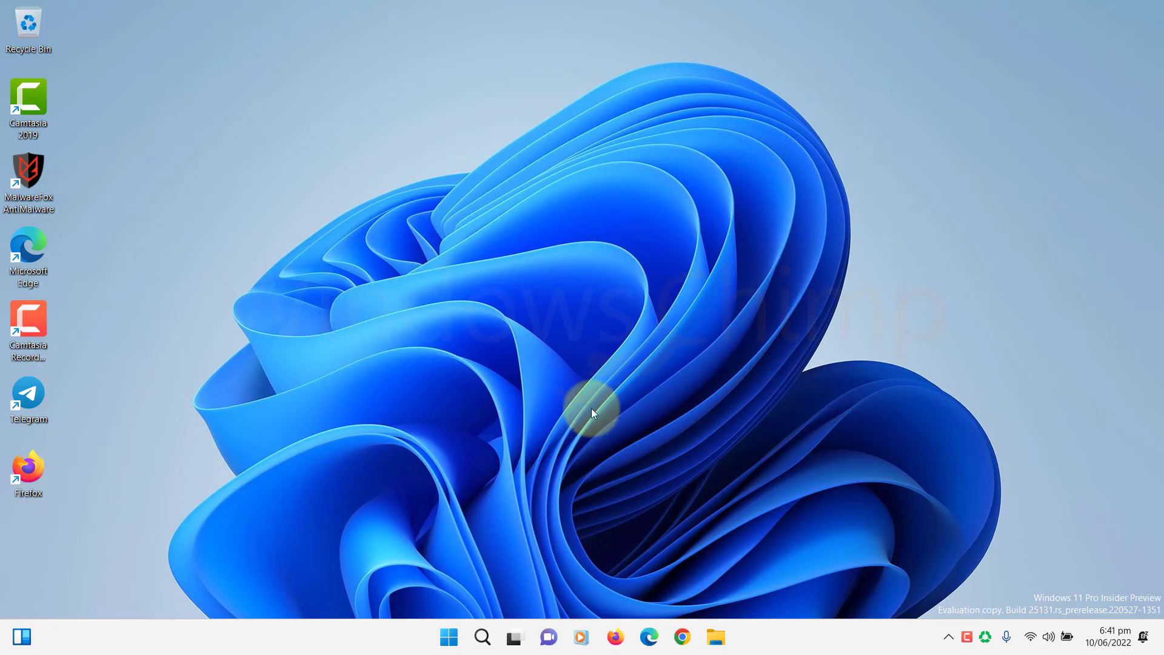
- Search Installed apps for 'camera' and open the Camera app's Advanced options
left_click(447, 636)
left_click(605, 200)
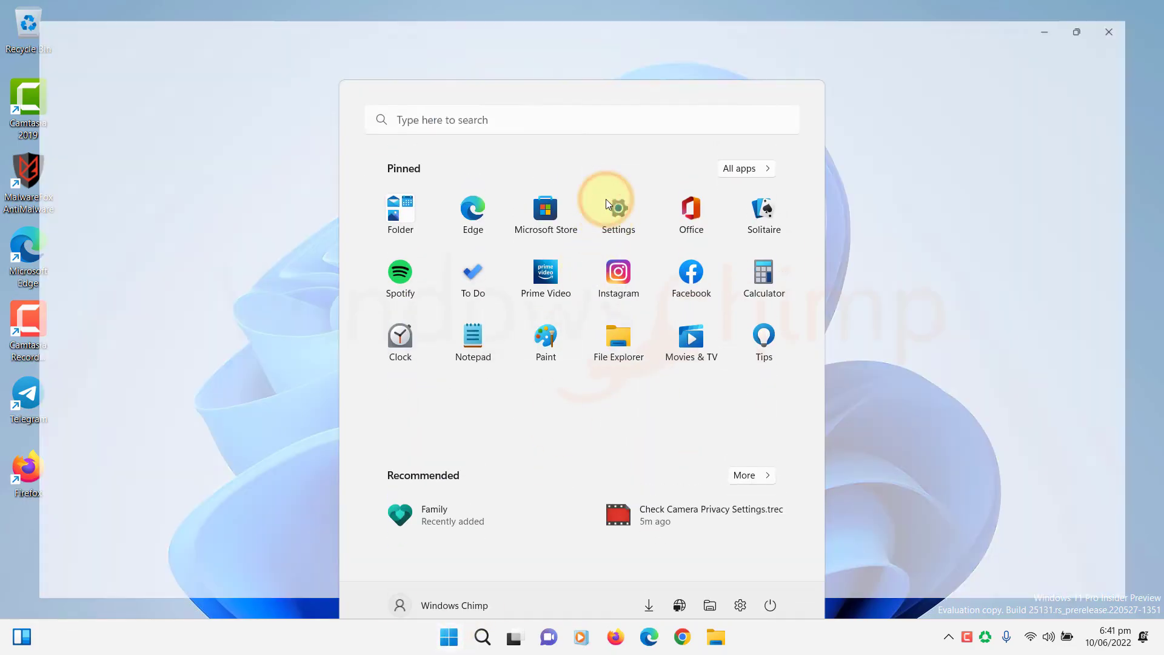
left_click(64, 286)
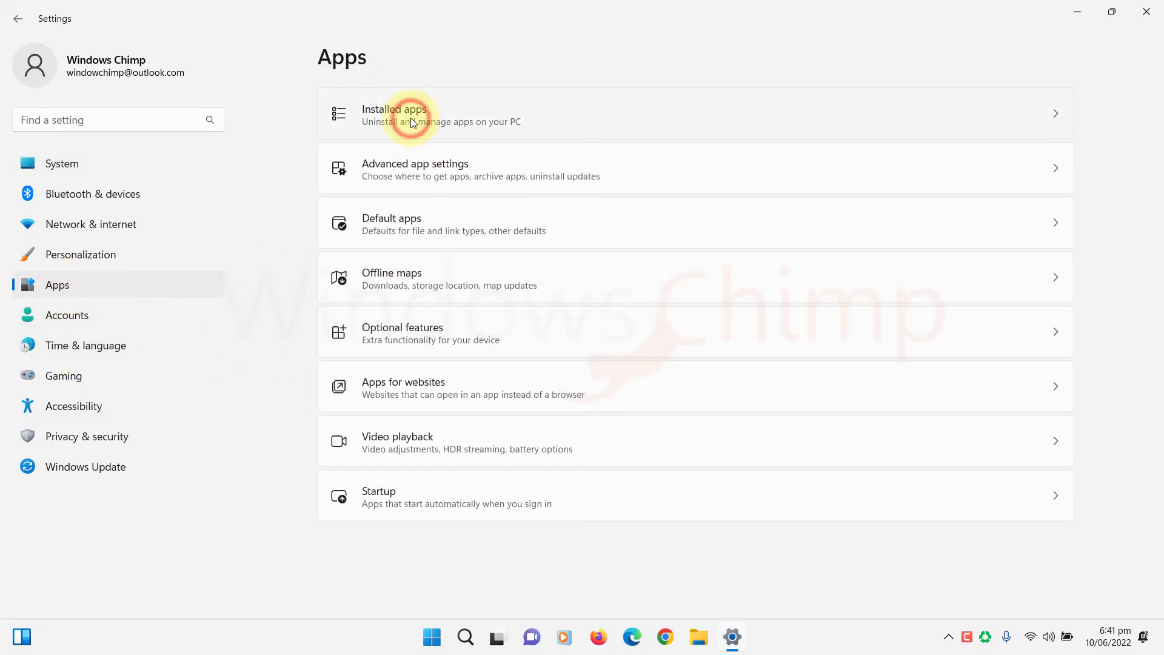
left_click(411, 115)
type("c")
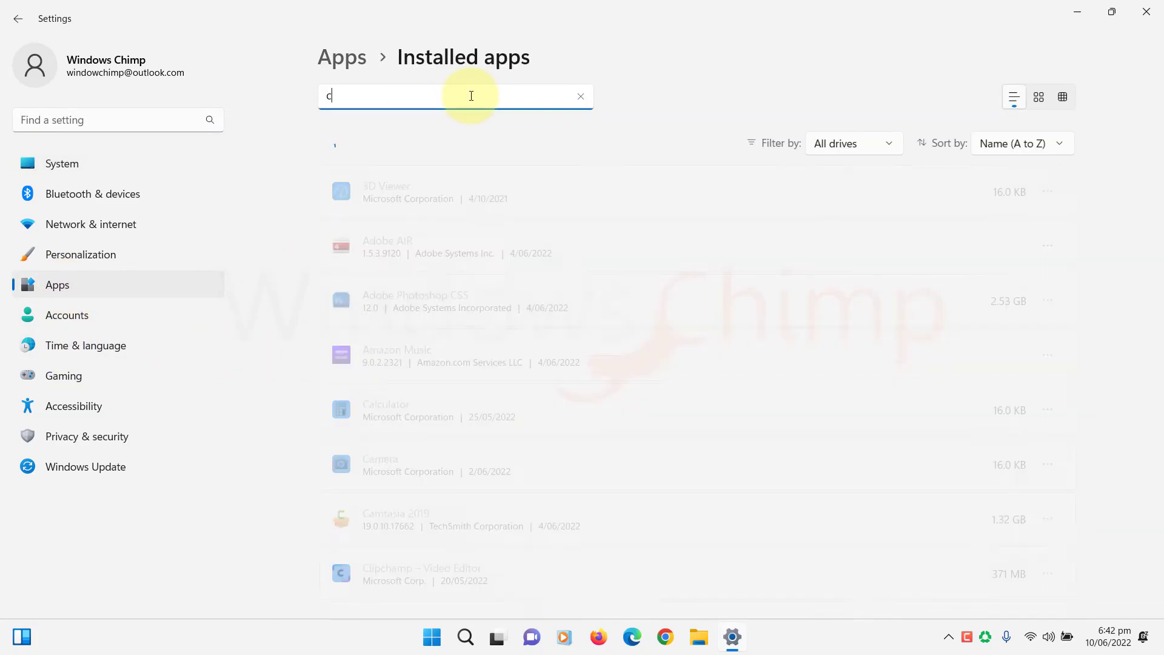
type("amera")
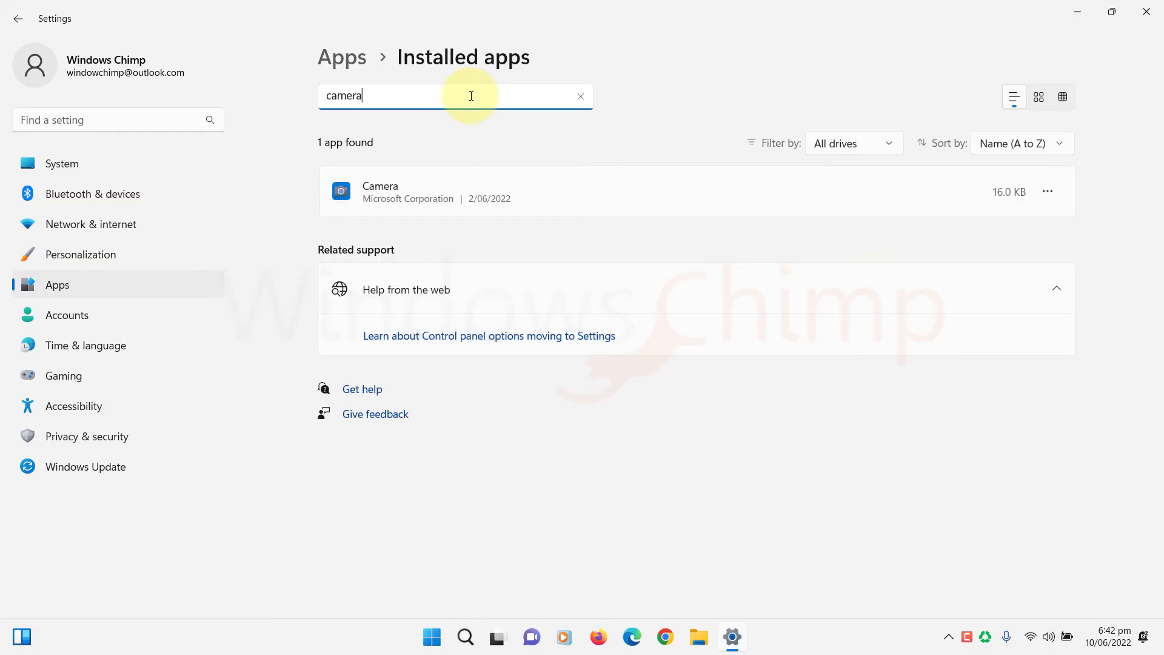
left_click(1046, 193)
left_click(913, 230)
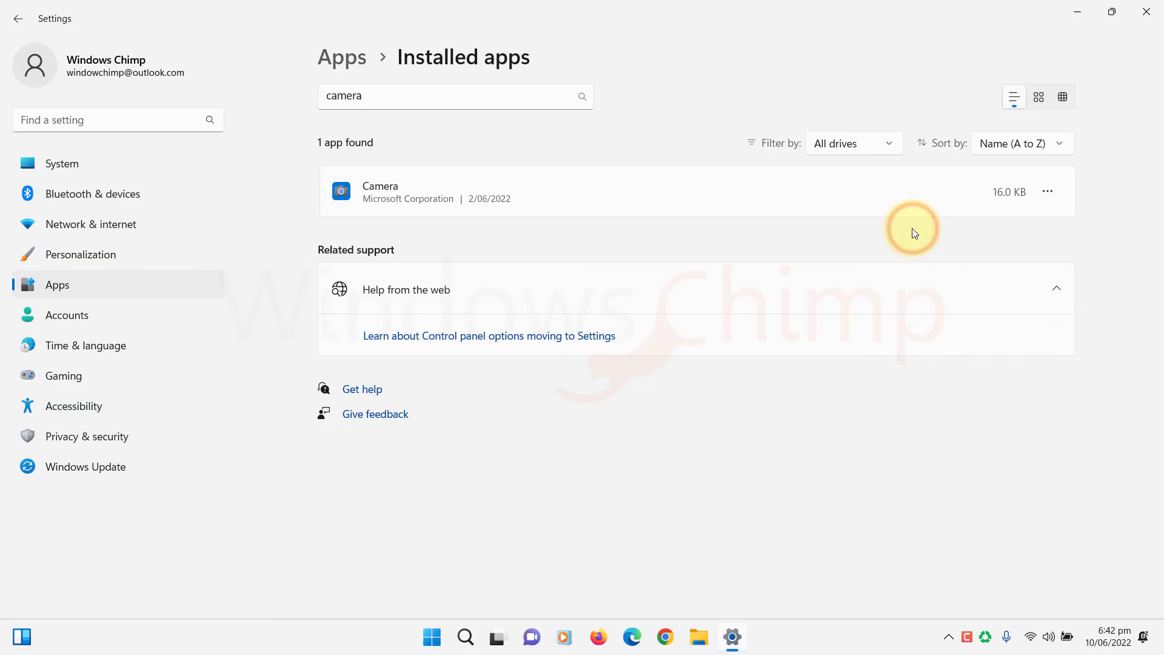
scroll(504, 311, "down", 1)
- Repair the Camera app, then reset it and confirm clearing its data
scroll(520, 314, "down", 4)
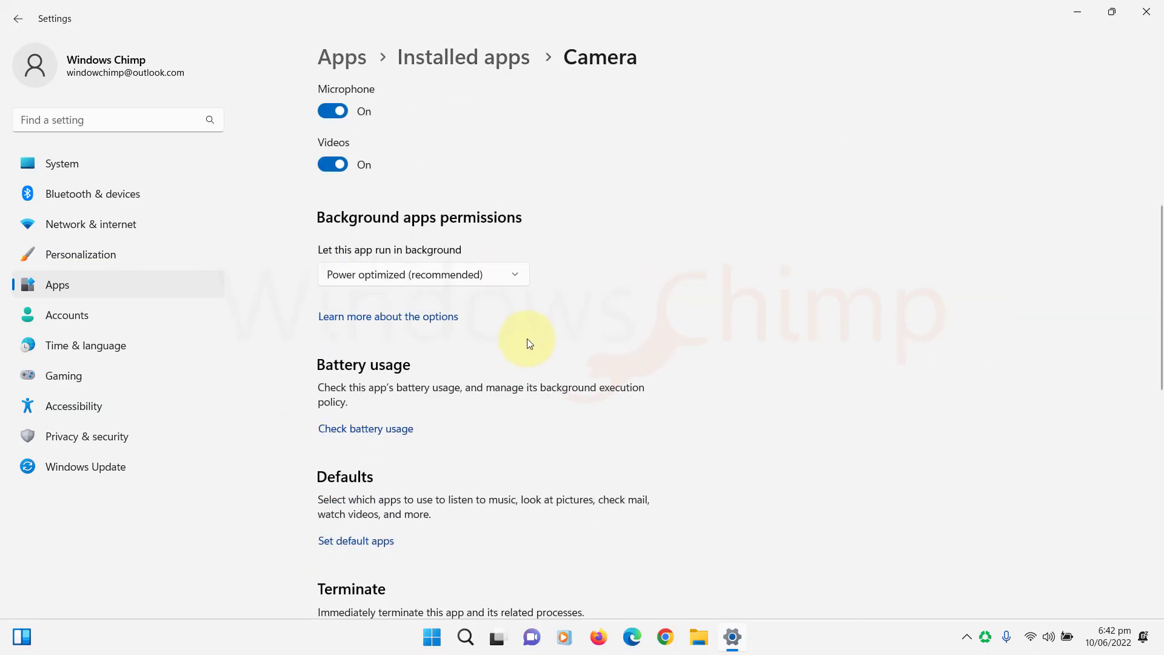
scroll(527, 342, "down", 5)
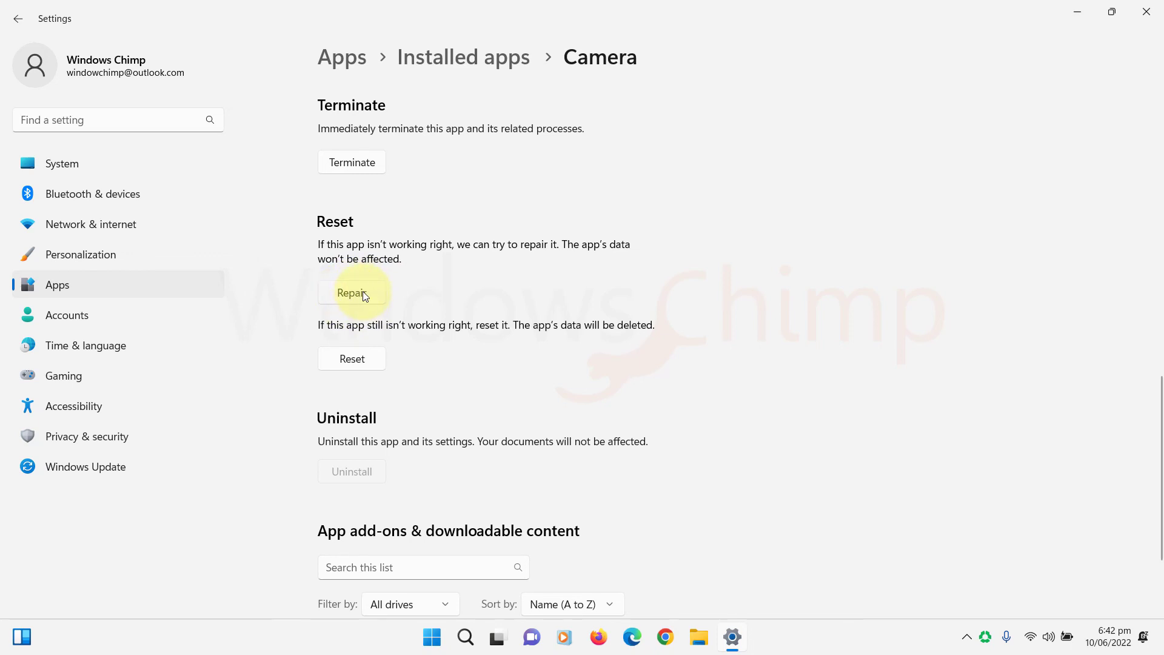
left_click(363, 291)
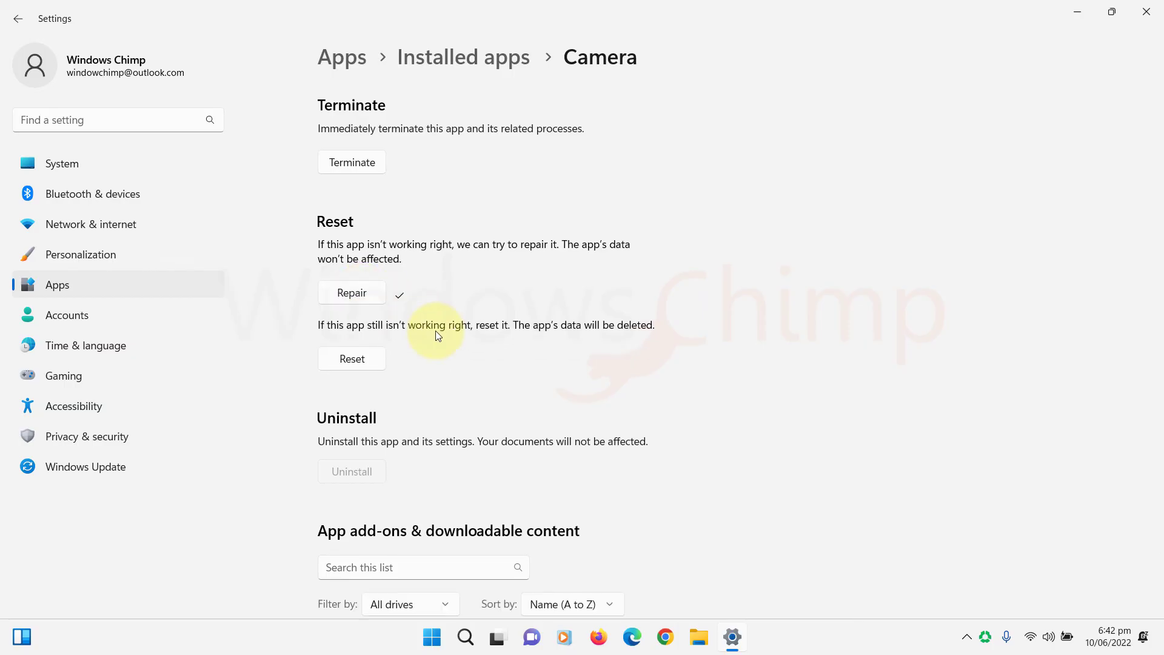
left_click(353, 363)
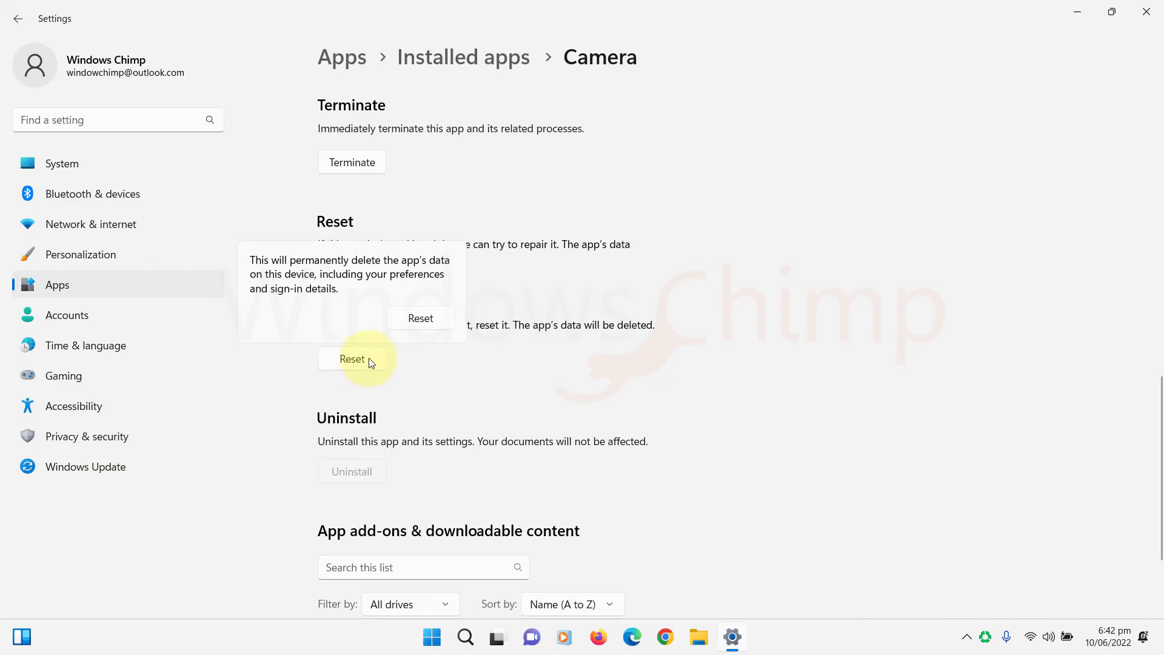
left_click(426, 324)
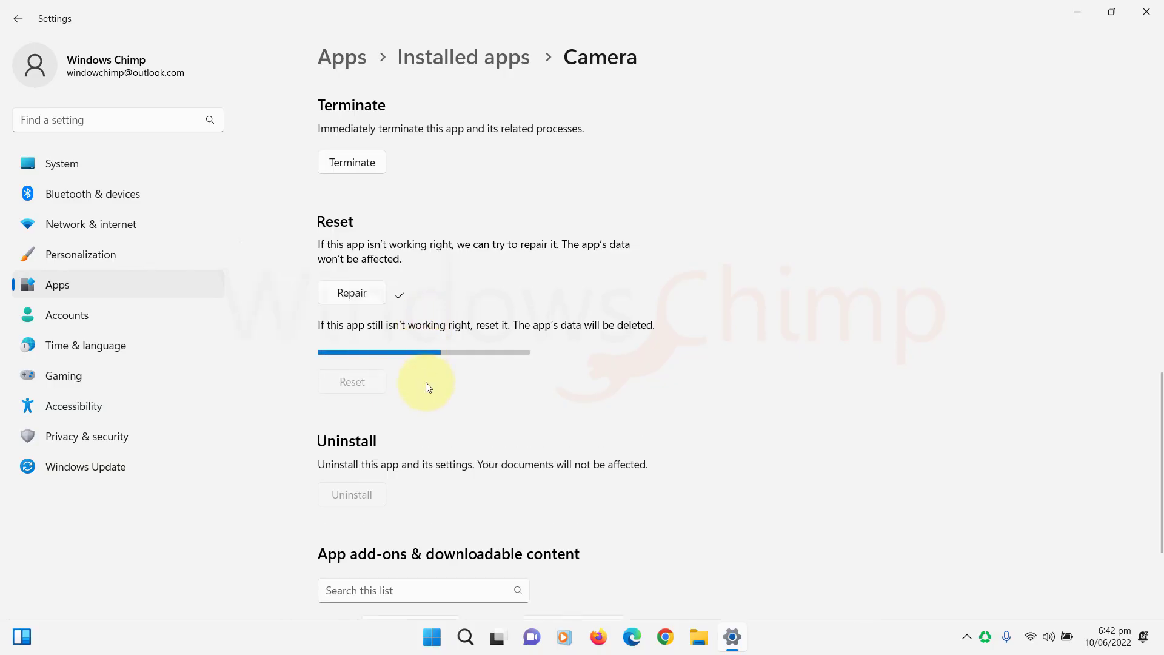